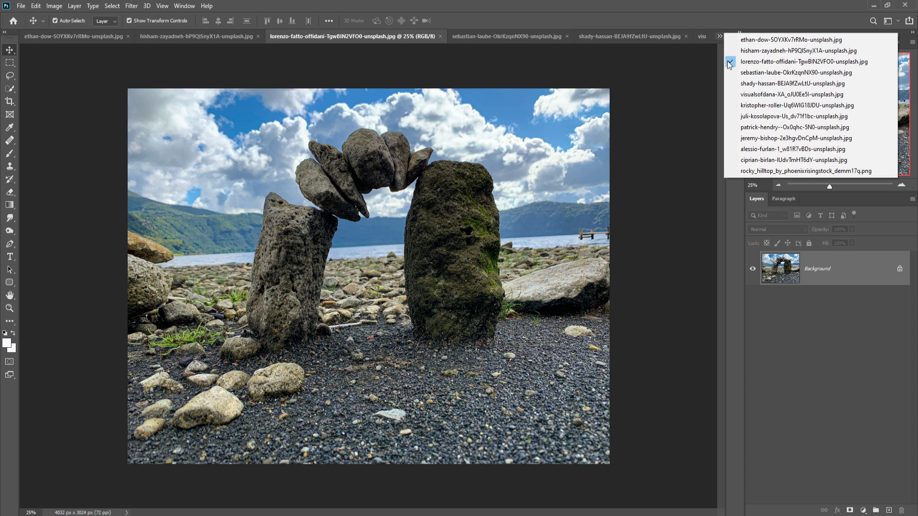
Switch to the camel photo, zoom in on the hooves and start a Pen path along the ground edge
click(730, 73)
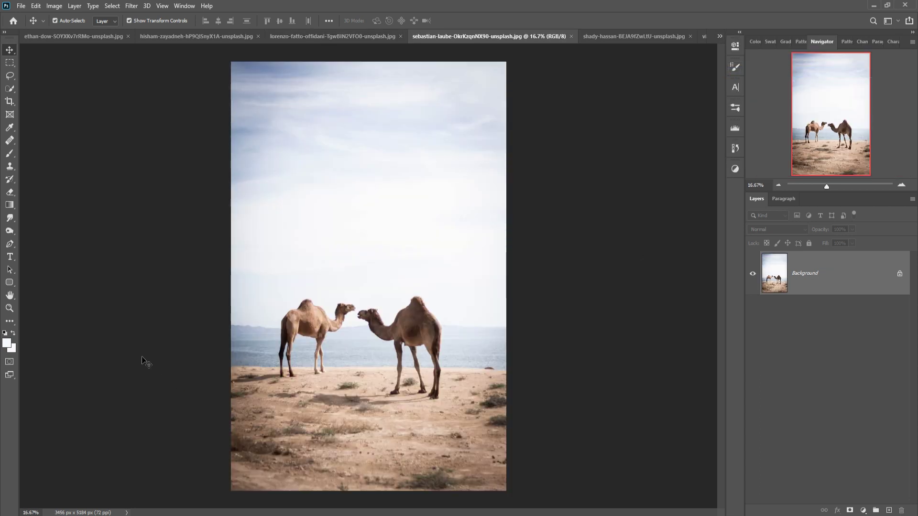
click(10, 243)
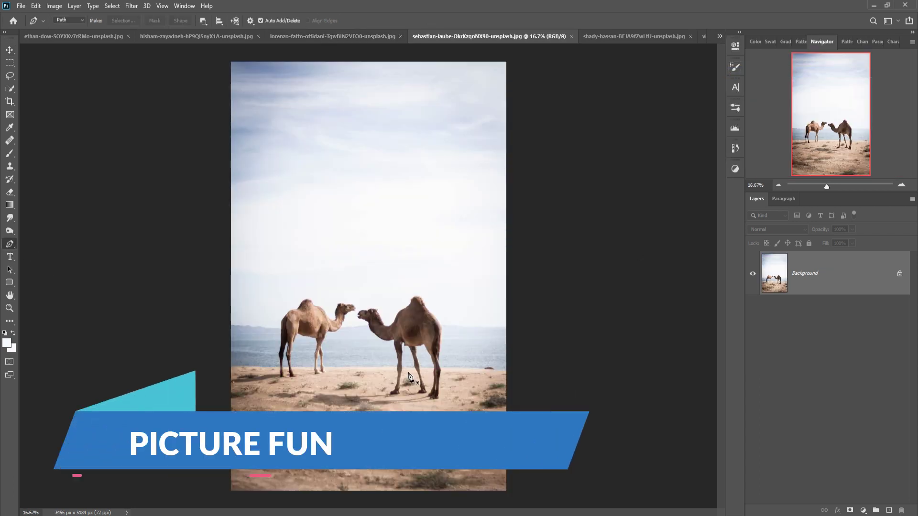
key(ctrl+plus)
key(ctrl+plus)
key(ctrl+plus)
key(ctrl+plus)
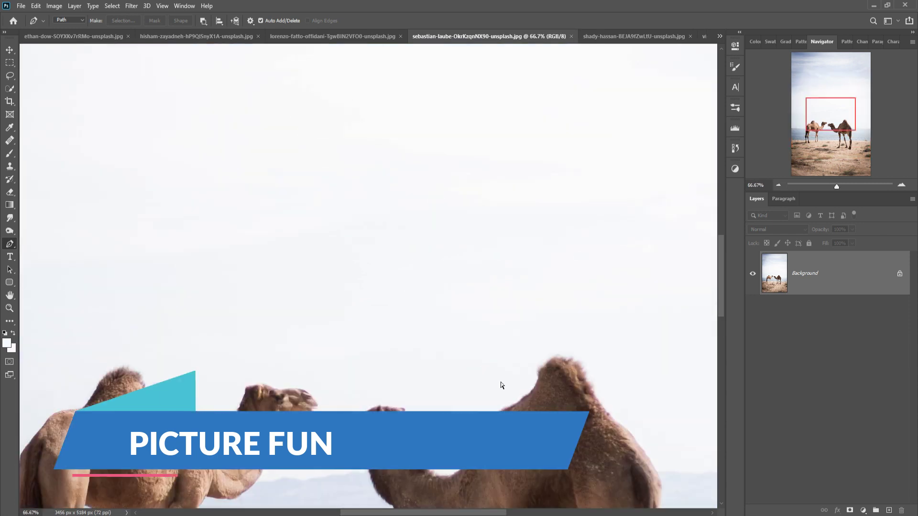
key(ctrl+plus)
key(ctrl+plus)
drag(534, 402, 346, 145)
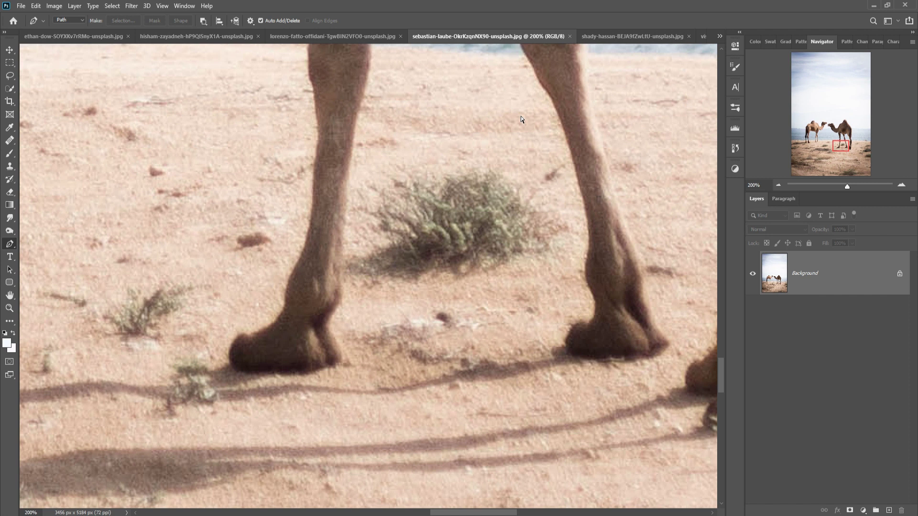
scroll(353, 297, up, 3)
drag(352, 353, 432, 137)
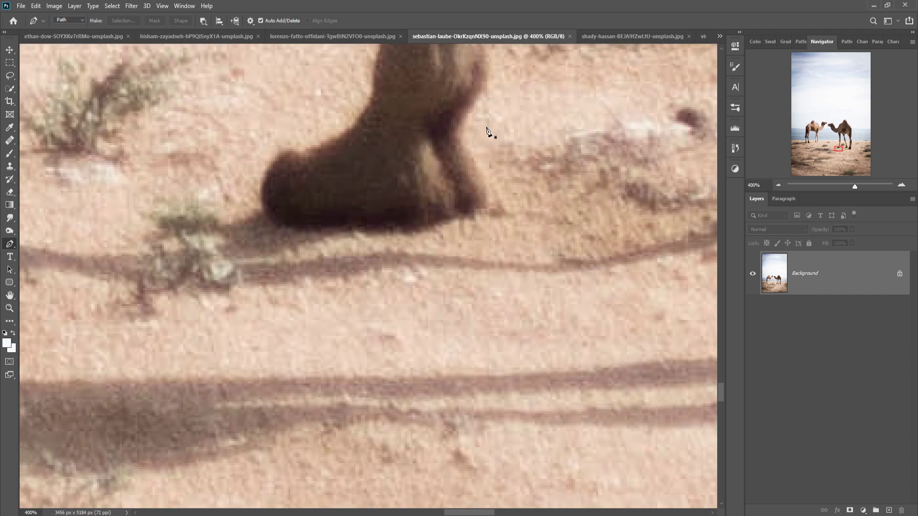
click(489, 63)
drag(487, 87, 484, 94)
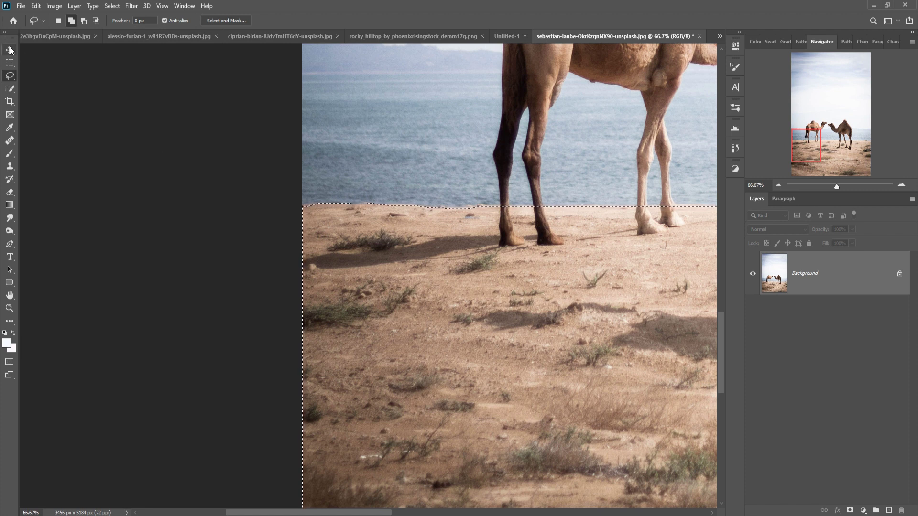
Copy the selected sand onto Layer 1 with Ctrl+J, hide the Background, and zoom out
key(v)
key(ctrl+j)
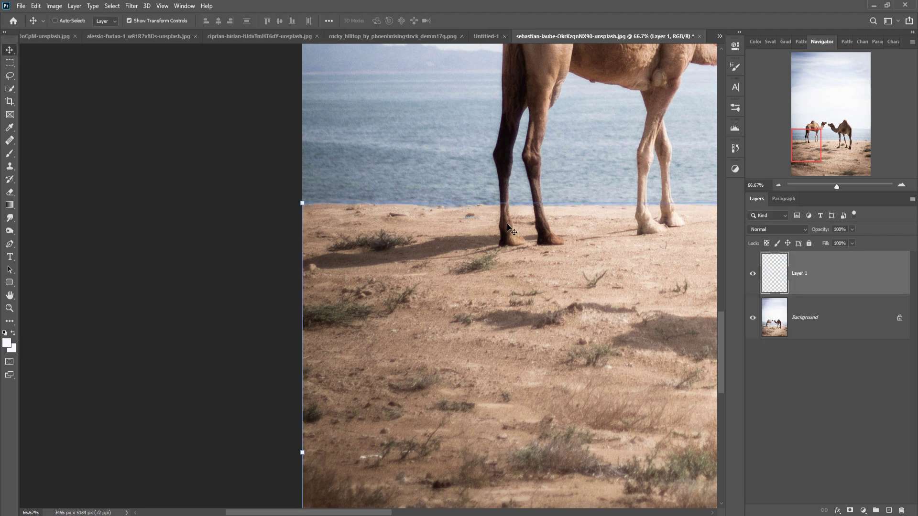
click(753, 317)
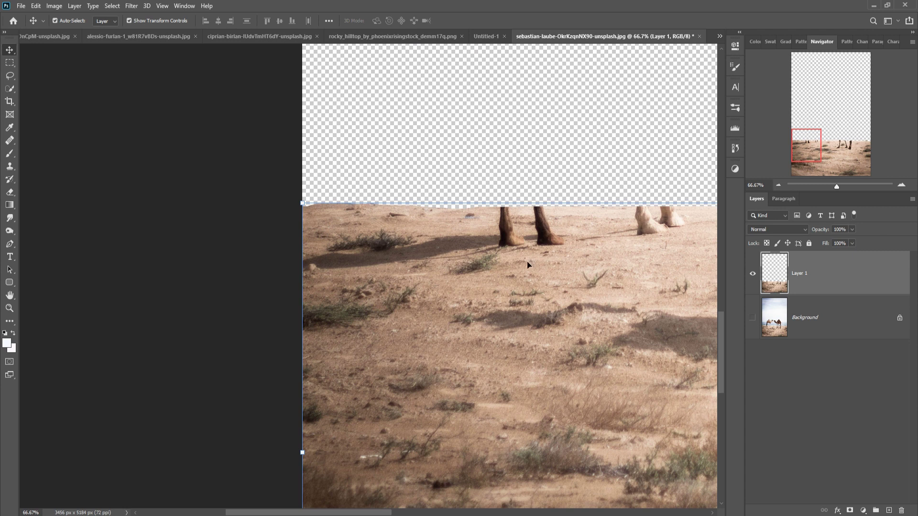
key(ctrl+minus)
key(ctrl+minus)
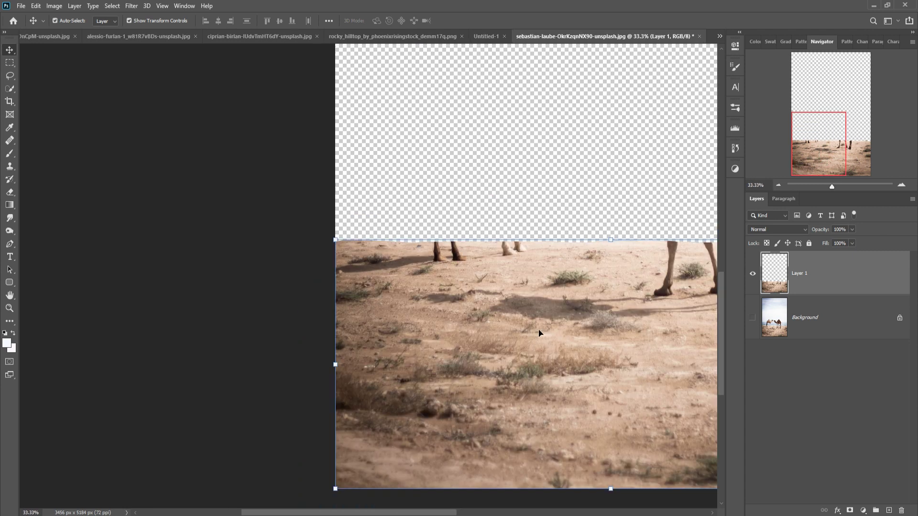
scroll(606, 358, right, 5)
scroll(607, 357, down, 2)
key(w)
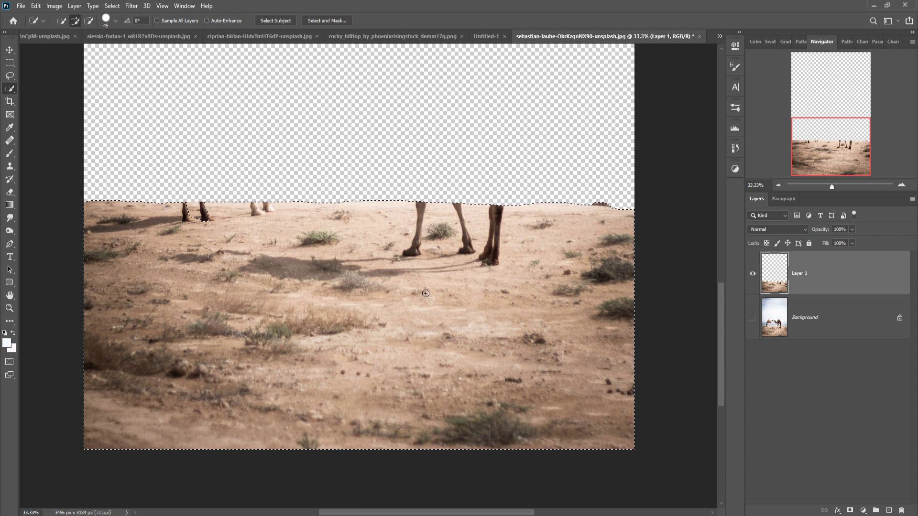
Clone sand over the camel's hooves and front legs with the Clone Stamp
click(10, 167)
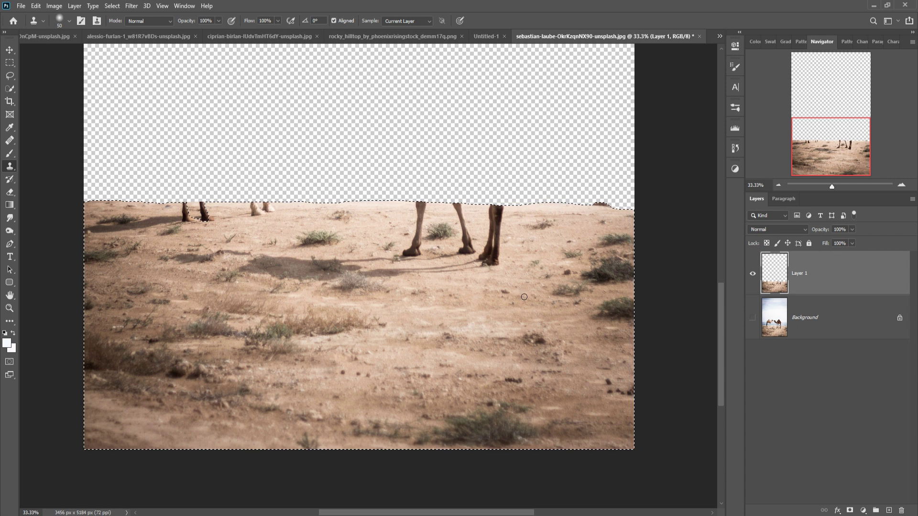
drag(521, 292, 506, 275)
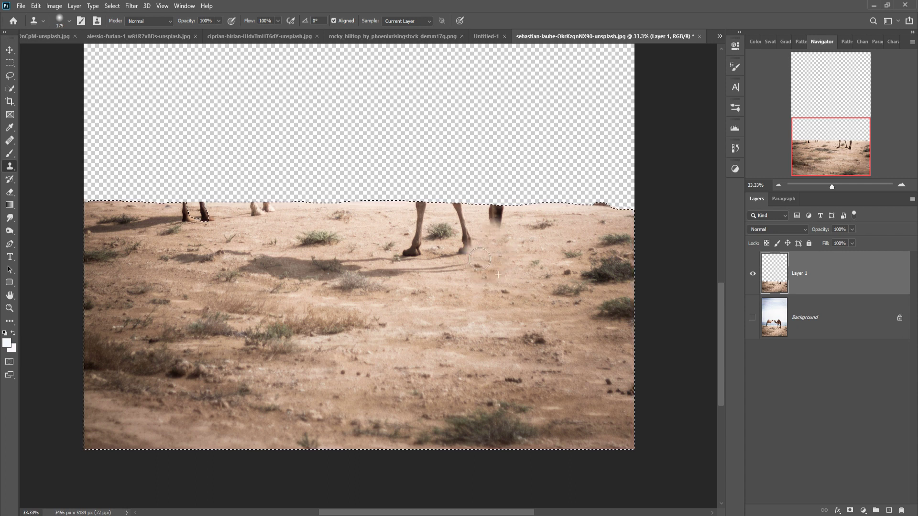
drag(460, 281, 316, 285)
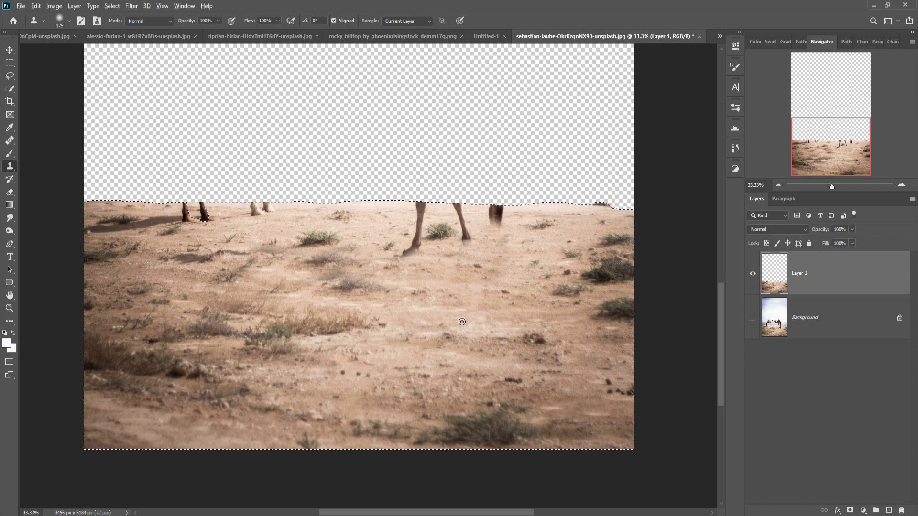
drag(428, 274, 421, 239)
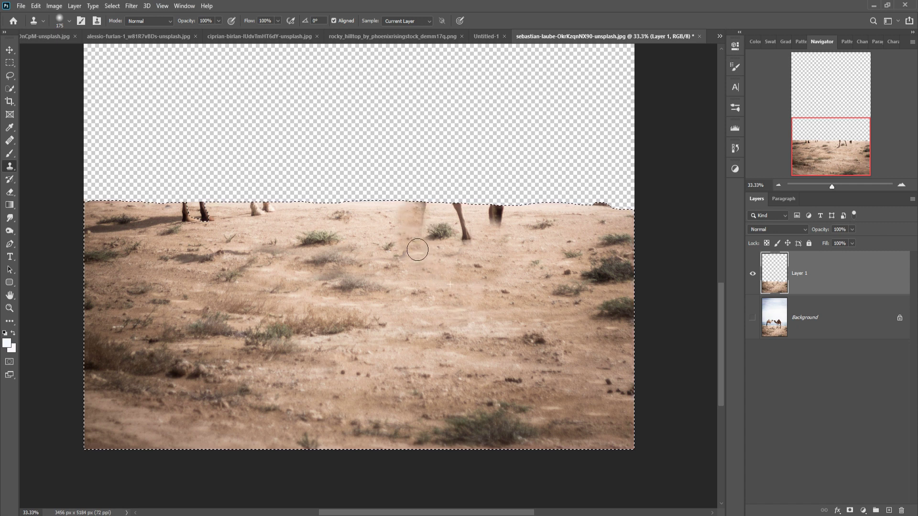
drag(477, 224, 505, 219)
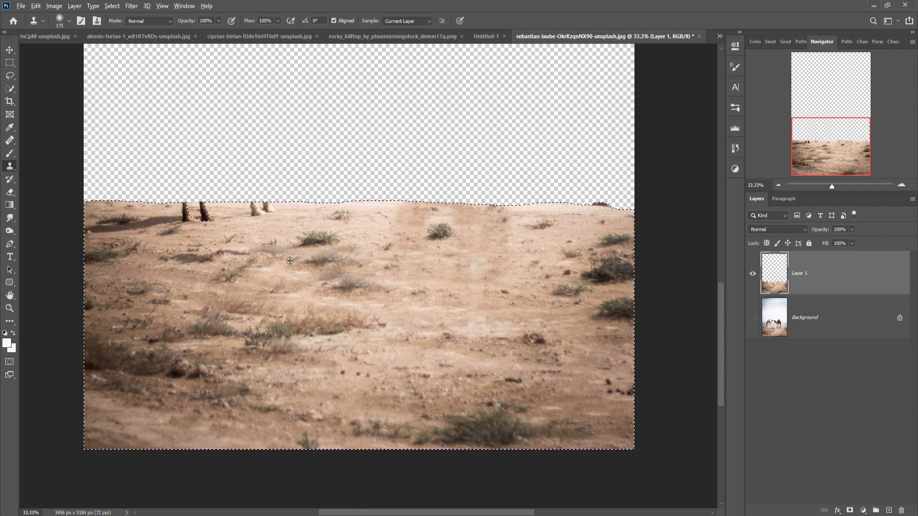
Clone over the remaining camel feet and dark remnants, then deselect
click(10, 89)
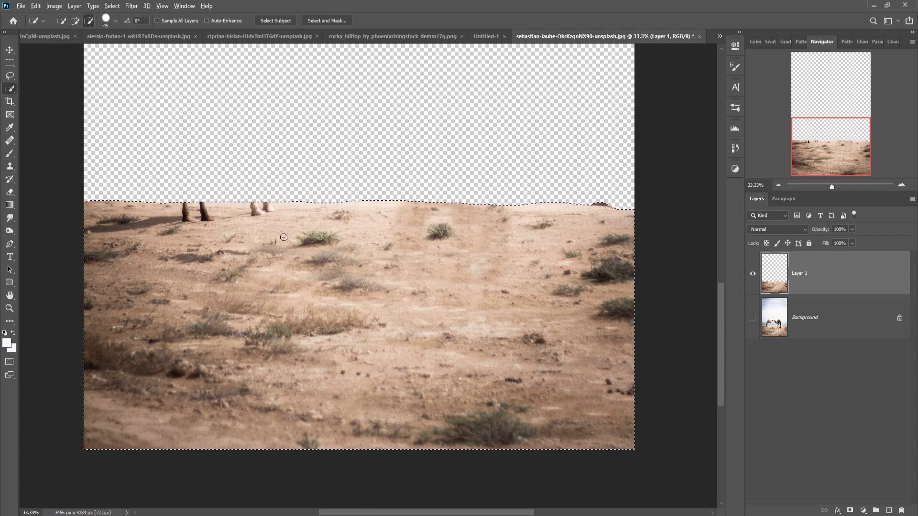
click(10, 165)
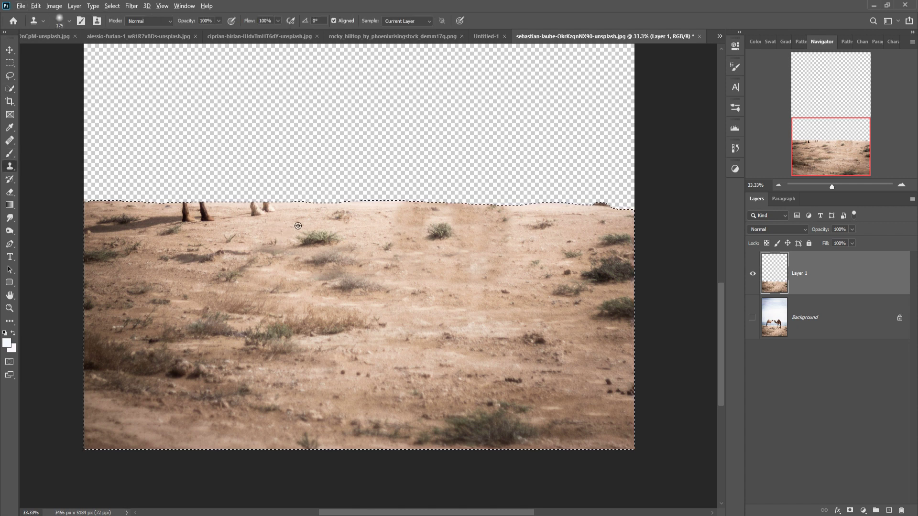
mouse_move(293, 227)
mouse_down()
mouse_move(263, 217)
mouse_move(285, 213)
mouse_move(238, 227)
mouse_move(205, 213)
mouse_move(215, 209)
mouse_move(196, 216)
mouse_up()
alt+click(255, 222)
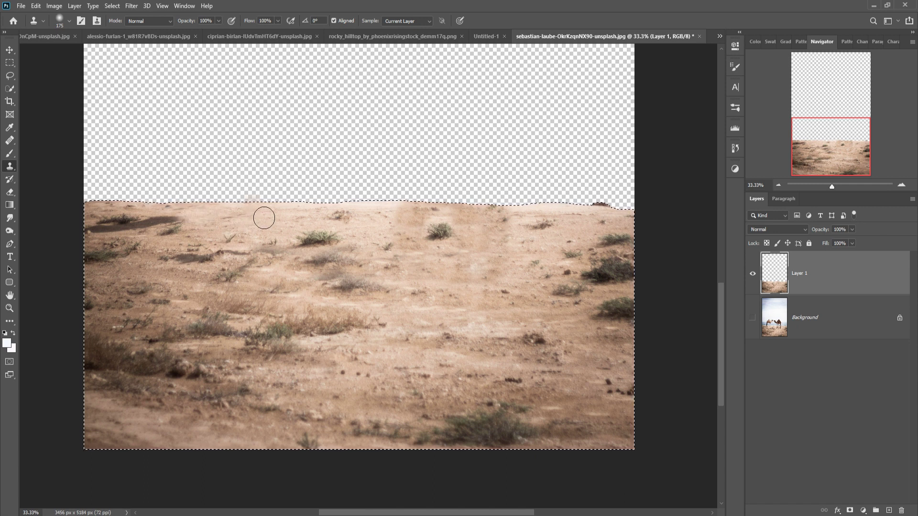
click(111, 5)
click(126, 25)
click(9, 49)
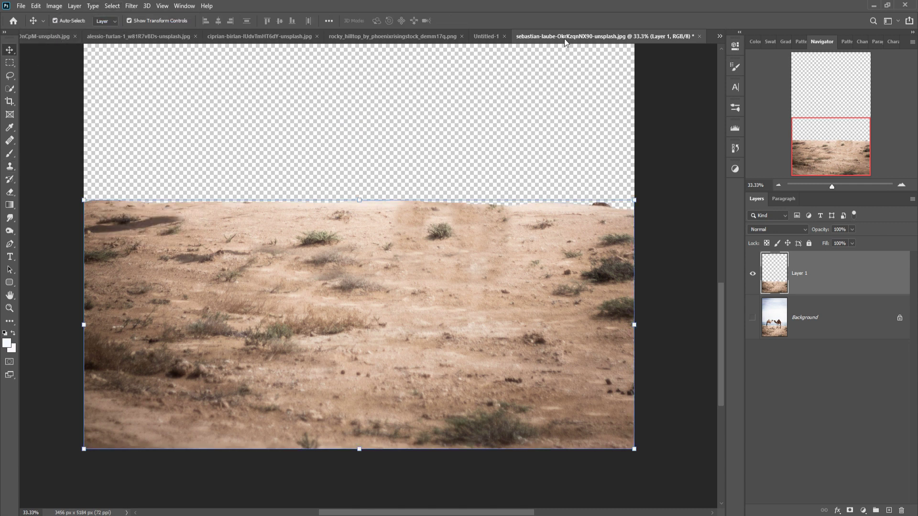
Float the ground photo, then scale the camel in Untitled-1 to about 50% and commit
drag(564, 38, 567, 64)
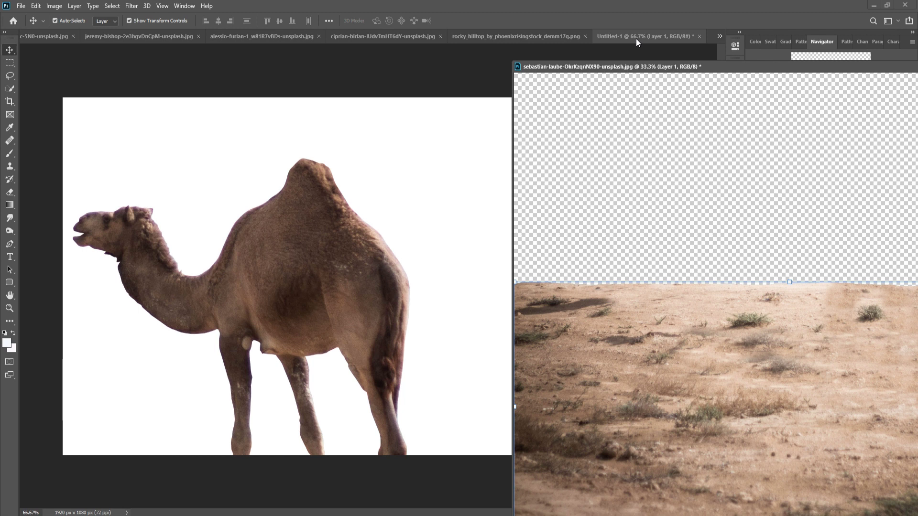
click(331, 226)
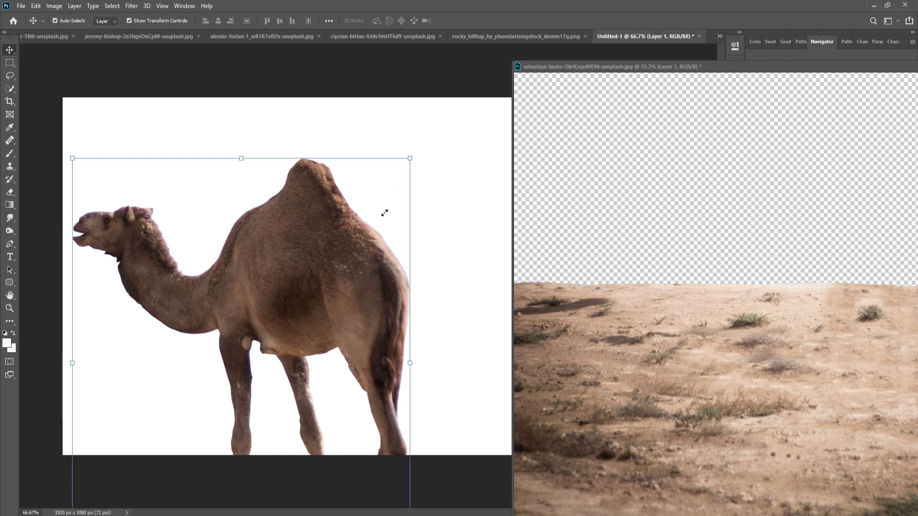
drag(384, 213, 291, 335)
drag(172, 403, 328, 201)
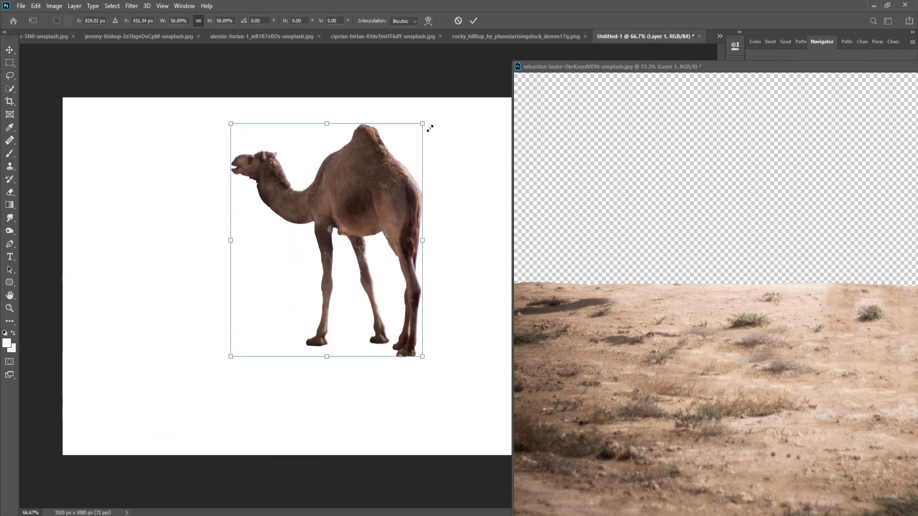
drag(430, 128, 347, 228)
mouse_move(306, 259)
mouse_down()
mouse_move(403, 282)
mouse_move(396, 241)
mouse_up()
drag(442, 195, 488, 132)
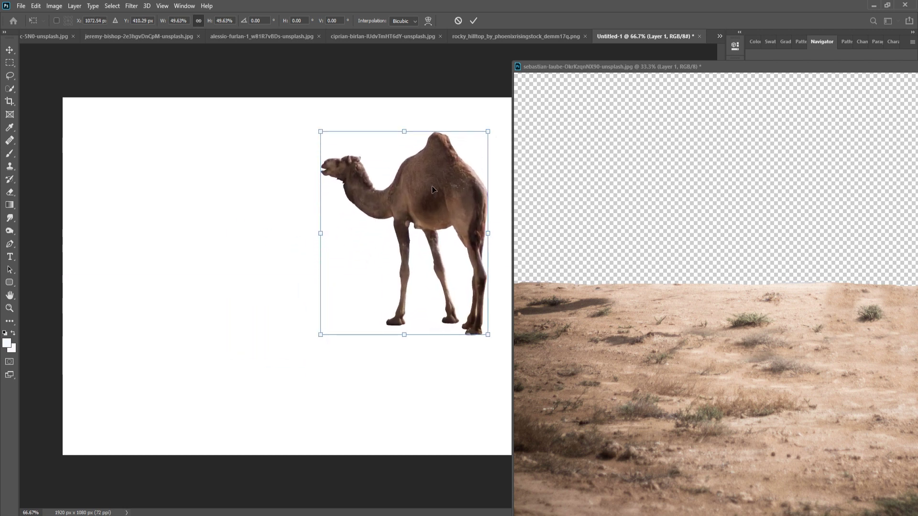
drag(412, 143, 367, 196)
click(473, 21)
Minimize the floating ground window and move the camel down and to the right
mouse_move(704, 70)
mouse_down()
mouse_move(627, 123)
mouse_move(371, 173)
mouse_up()
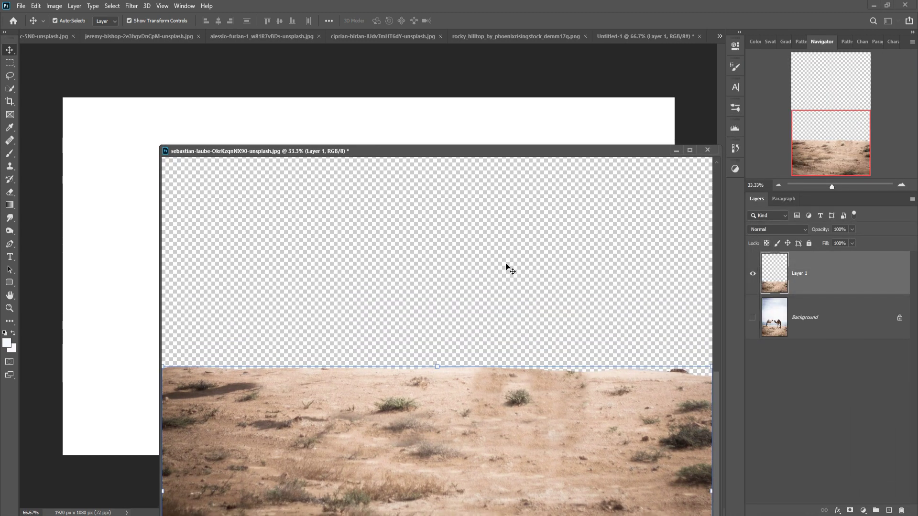
click(675, 150)
drag(388, 242, 446, 267)
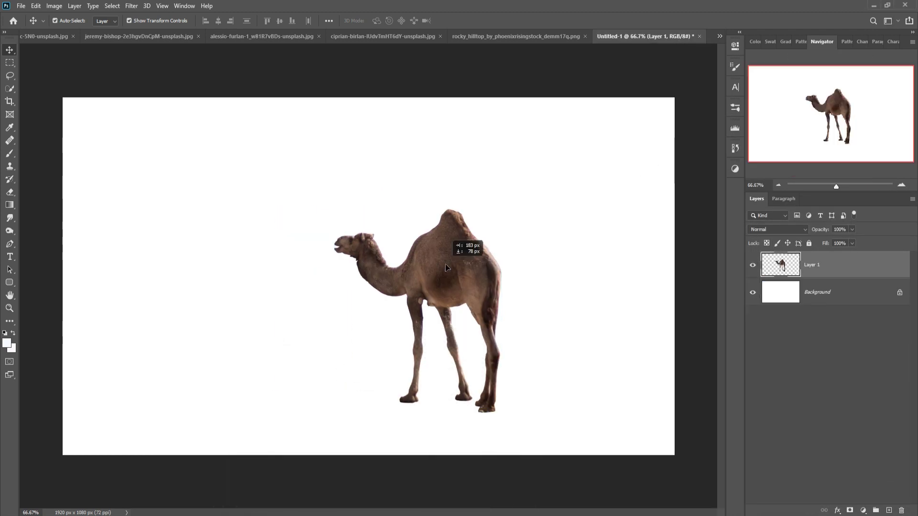
click(8, 103)
Crop the canvas narrower from the left side and apply it
drag(63, 284, 187, 297)
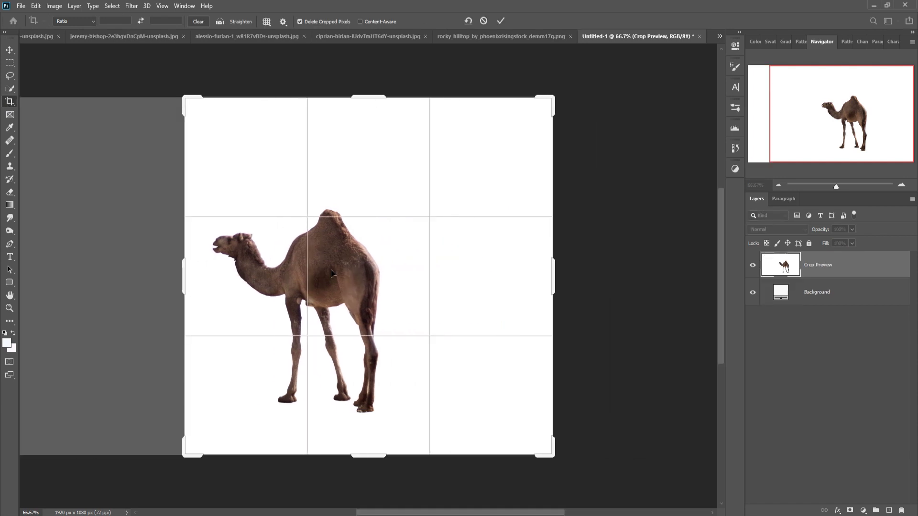
click(501, 21)
click(462, 118)
Move the camel right, then extend the canvas upward to 1155 × 1350 px
click(9, 49)
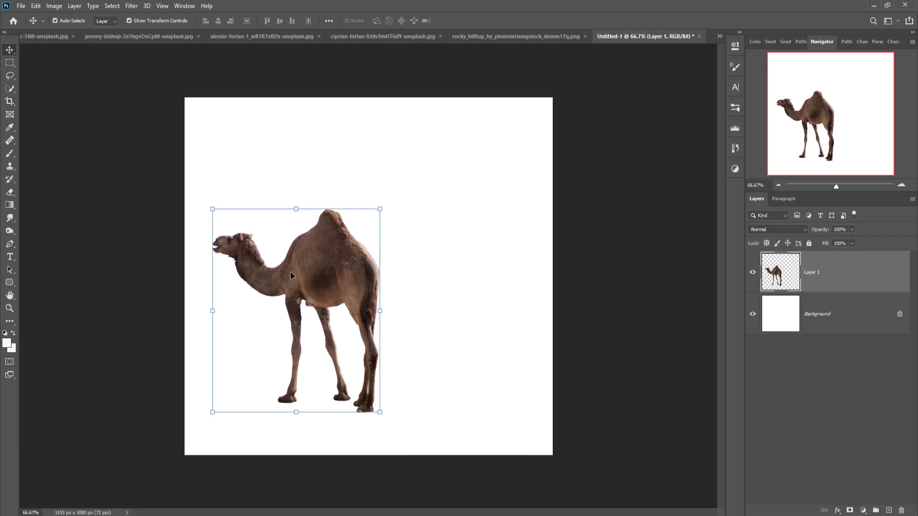
drag(313, 274, 408, 259)
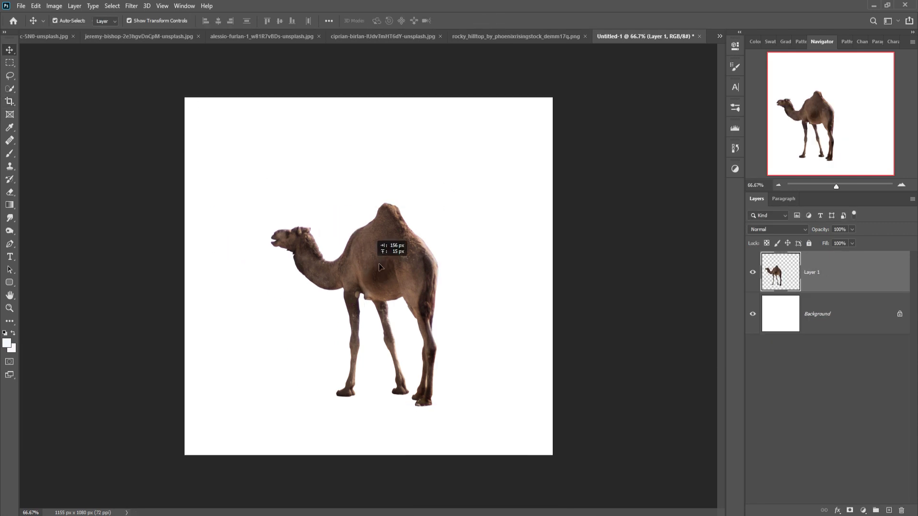
click(353, 134)
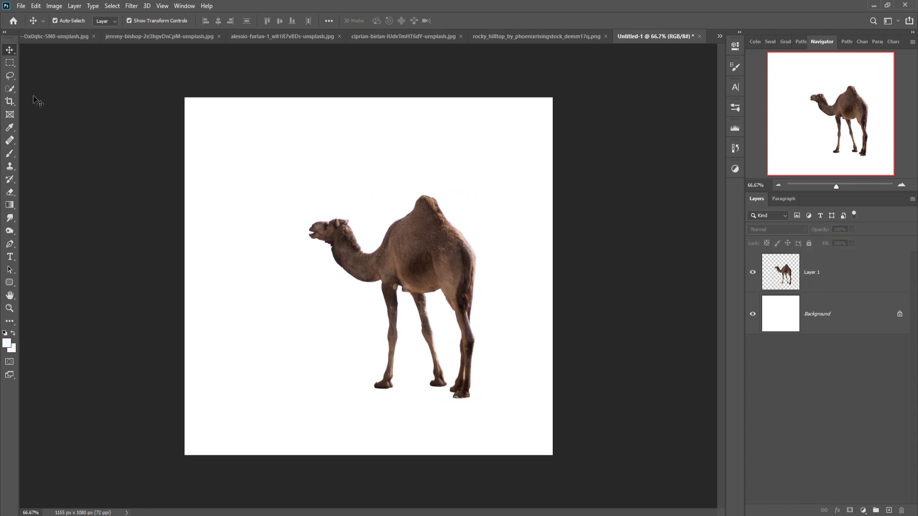
click(9, 101)
drag(369, 97, 370, 52)
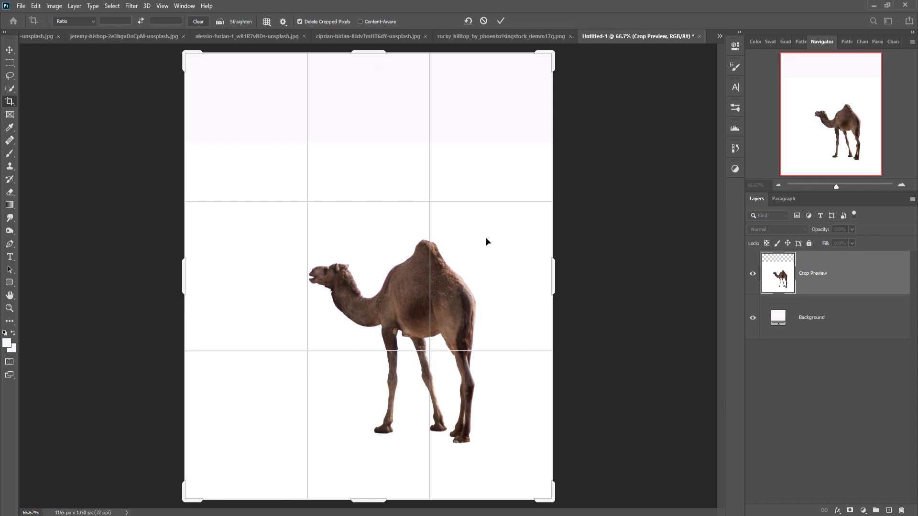
click(502, 21)
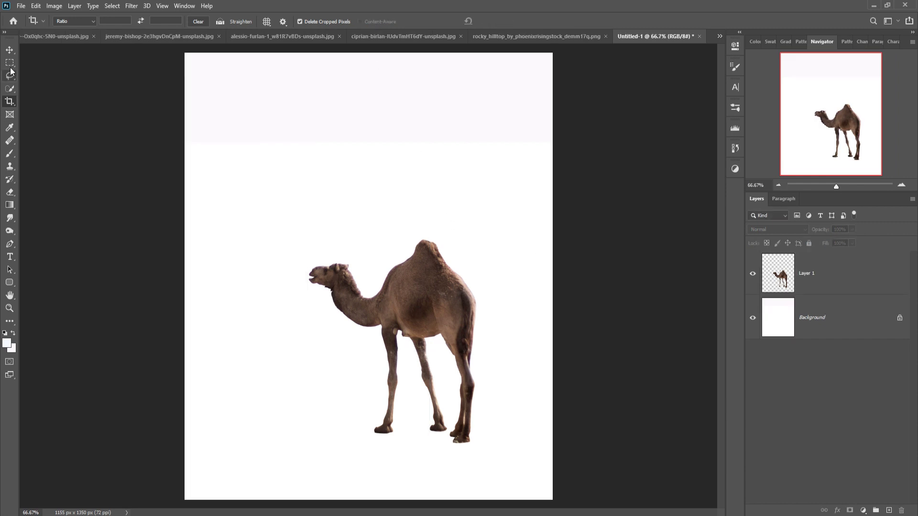
Move the camel up about 120 px with the Move tool
key(v)
drag(433, 297, 433, 252)
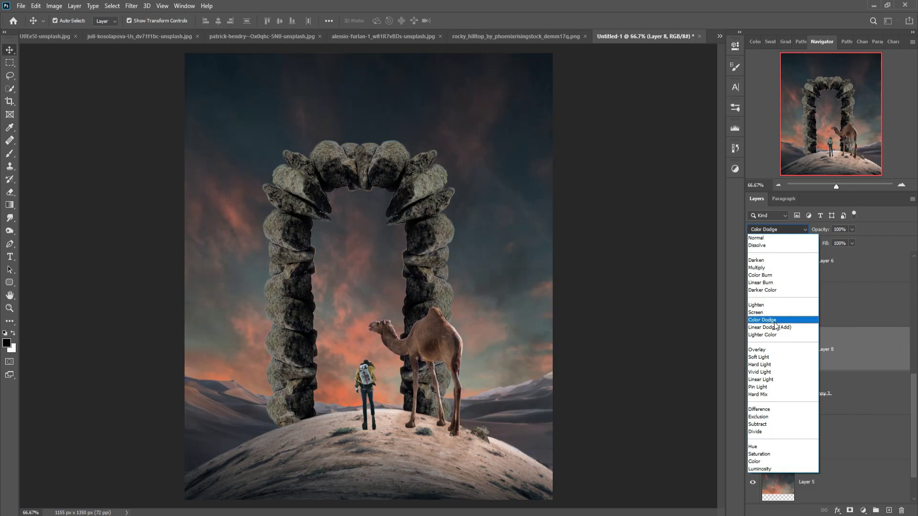
Set the arch's Color Fill to a light orange in the Color Picker
click(858, 337)
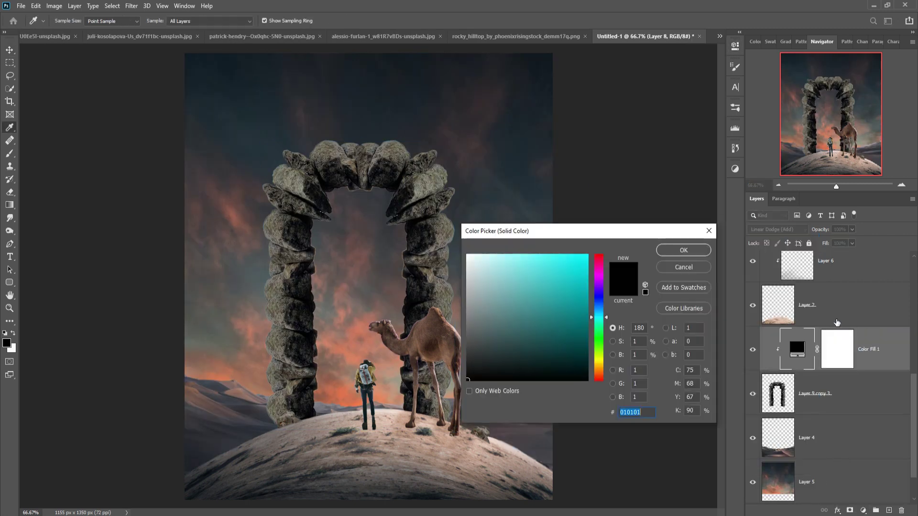
click(588, 257)
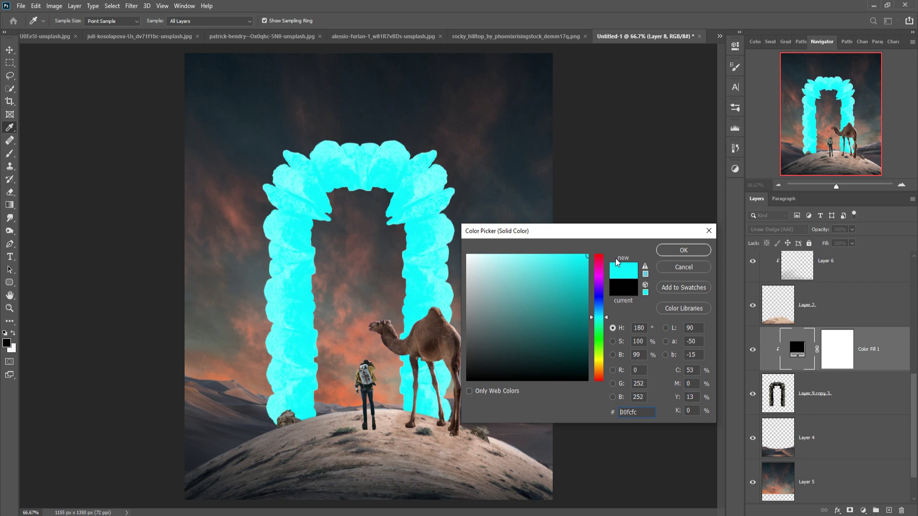
click(602, 372)
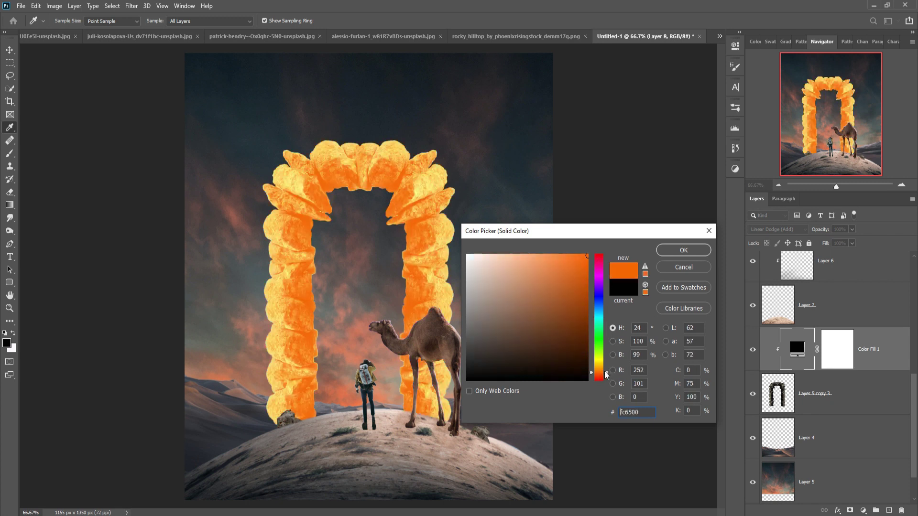
drag(601, 374, 602, 378)
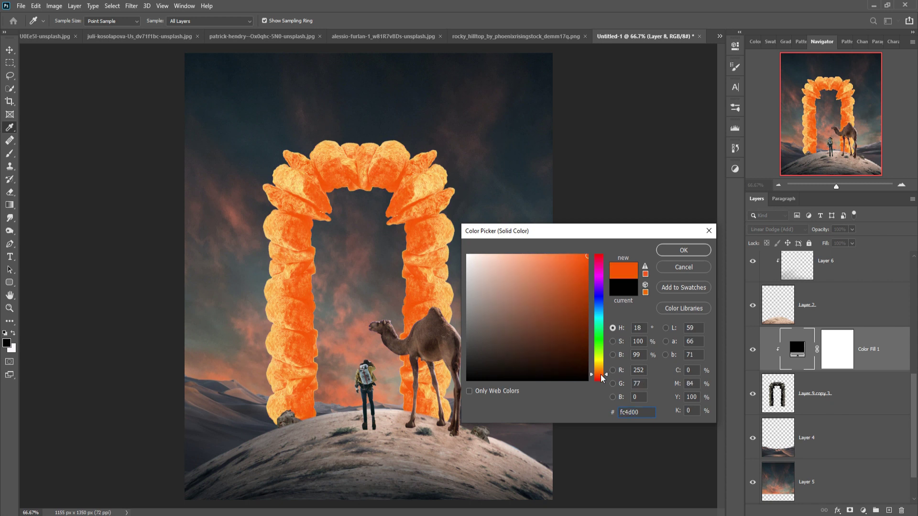
click(678, 251)
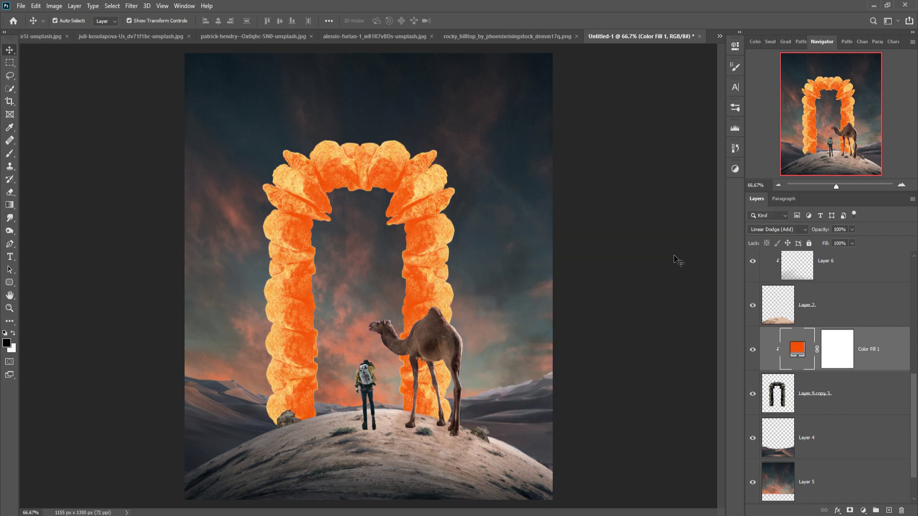
Refine the fill colour to orange fc7100 and open the fill layer's Blending Options
double_click(803, 351)
click(603, 366)
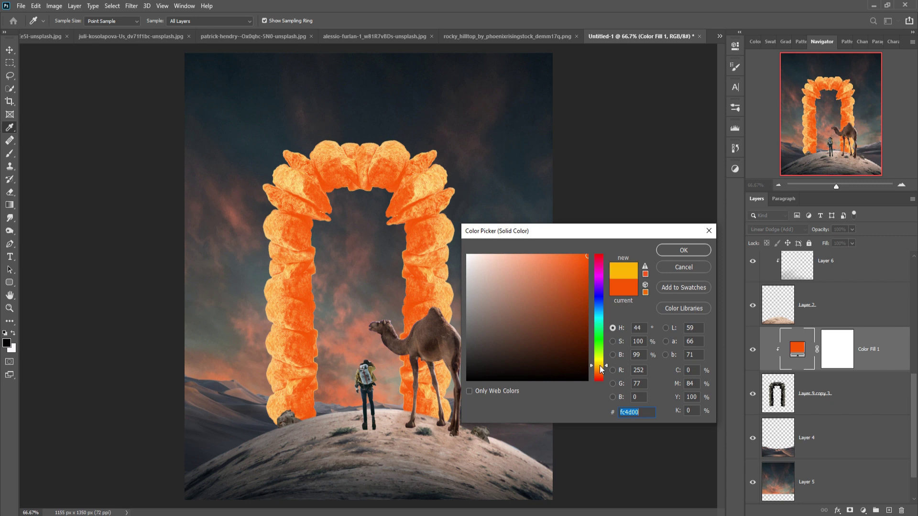
drag(603, 366, 603, 372)
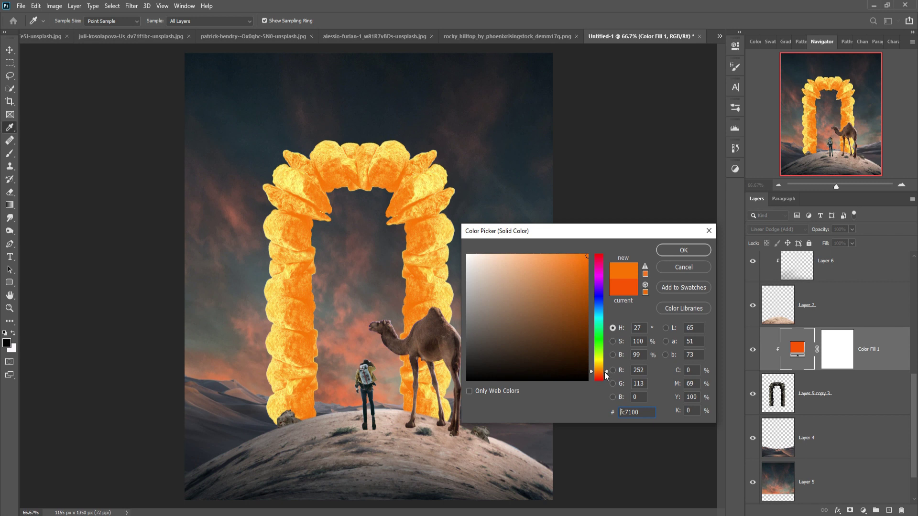
click(684, 251)
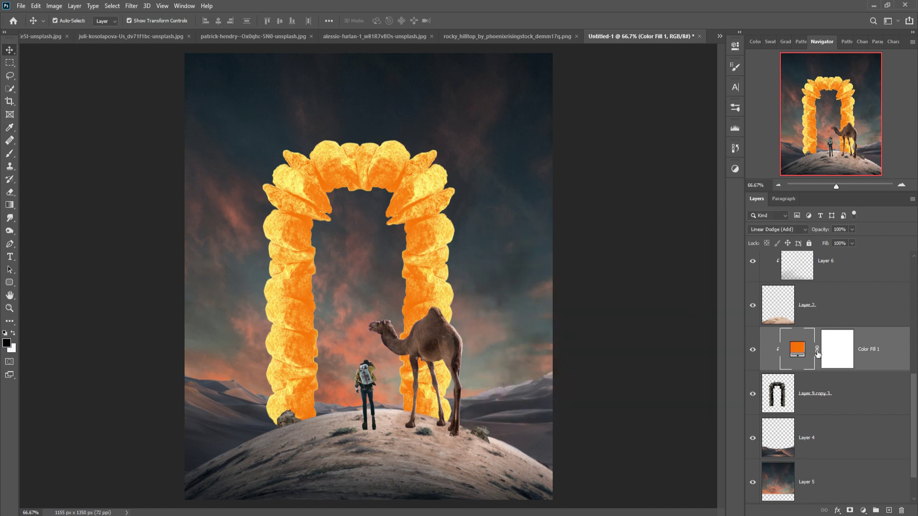
right_click(796, 350)
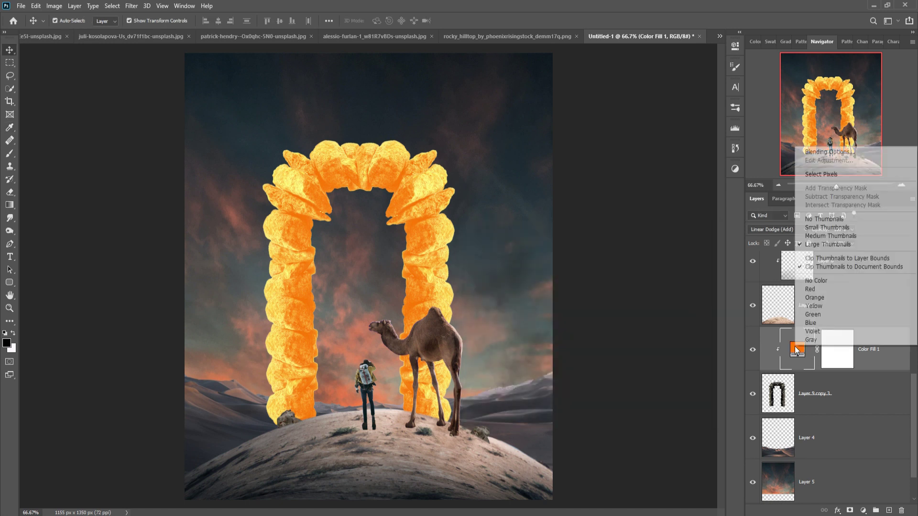
click(830, 152)
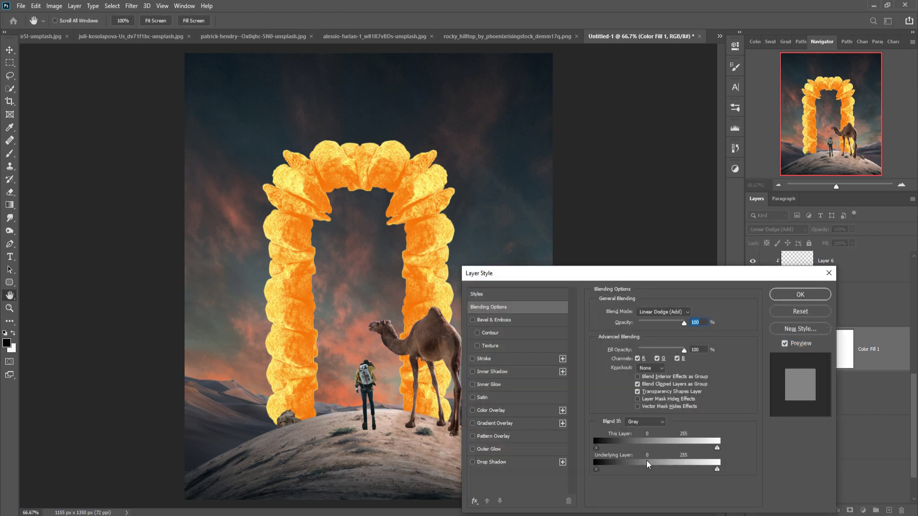
Limit the orange to the arch's brighter tones, then add a clipped Hue/Saturation at hue +180
drag(598, 469, 698, 460)
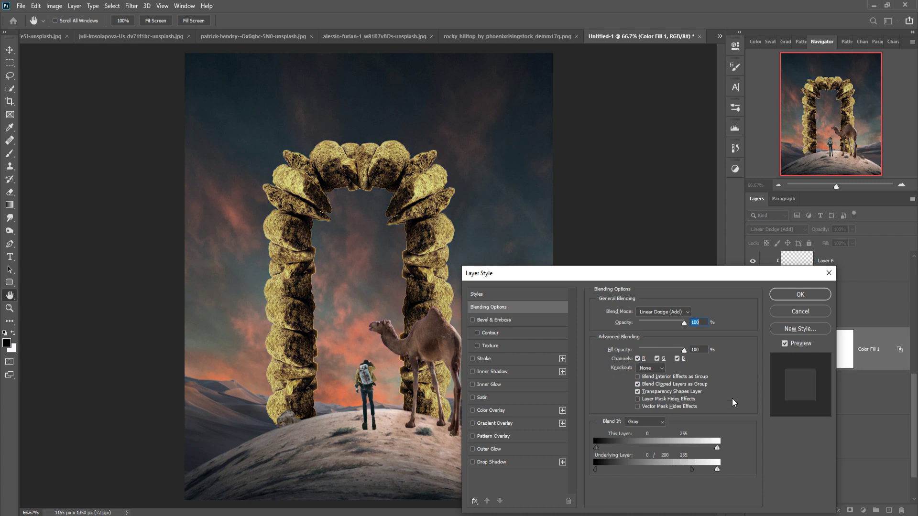
click(789, 293)
click(863, 510)
click(862, 416)
click(653, 211)
mouse_move(654, 115)
mouse_down()
mouse_move(714, 124)
mouse_move(638, 124)
mouse_up()
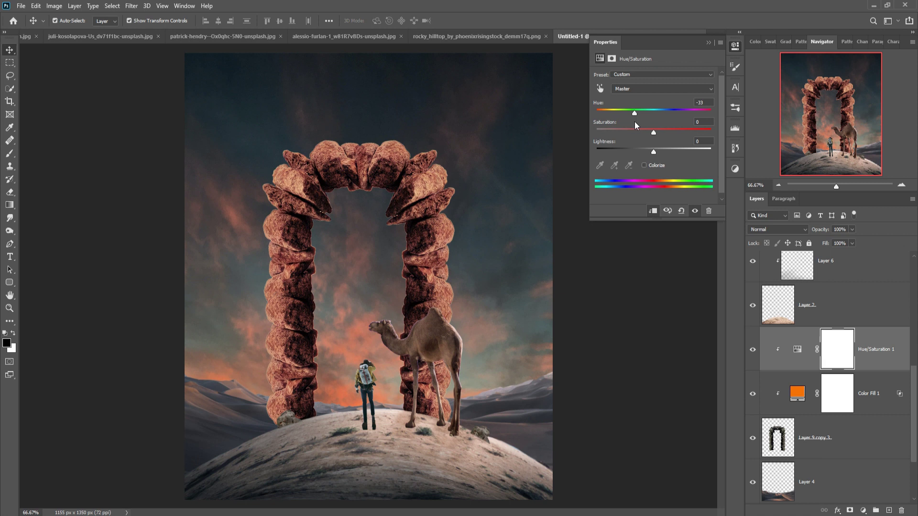
Set the arch's Hue/Saturation hue to about -22 and collapse the Properties panel
drag(634, 115, 633, 113)
drag(632, 113, 641, 116)
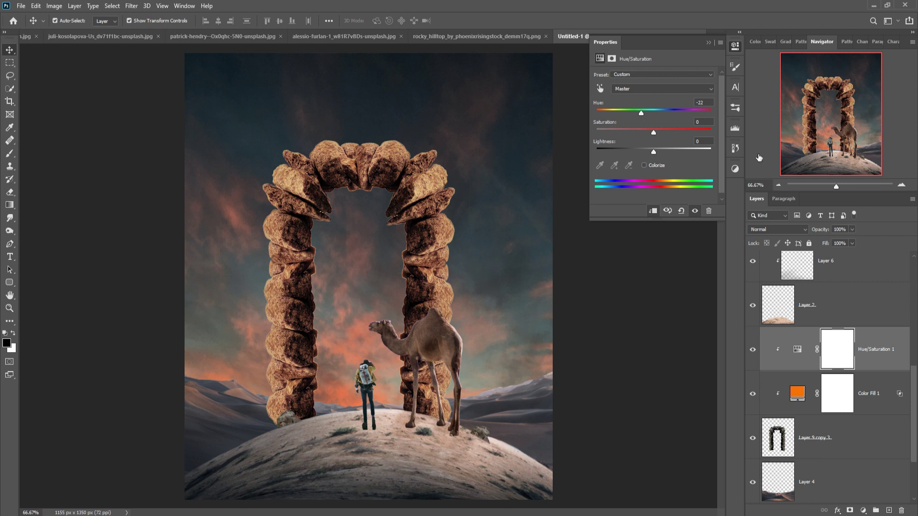
click(708, 41)
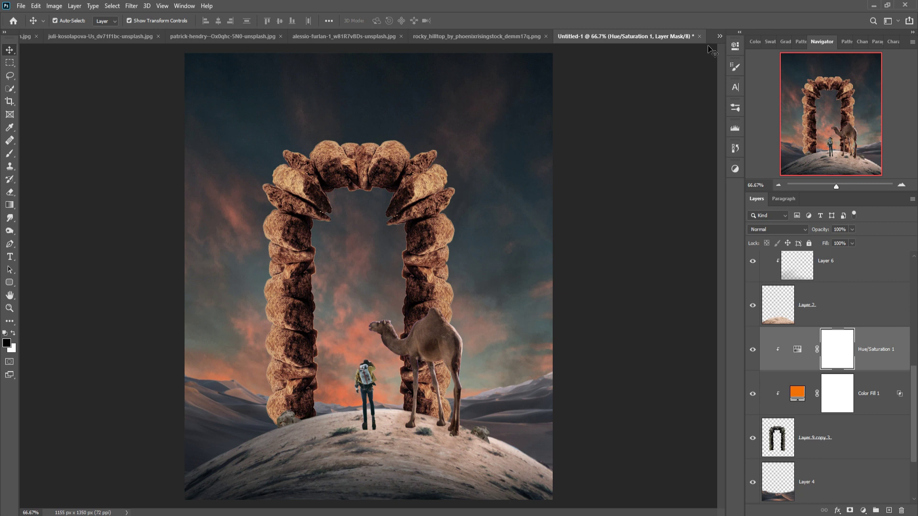
Zoom to 100% and lasso a rough piece along the arch's inner edge
key(ctrl+1)
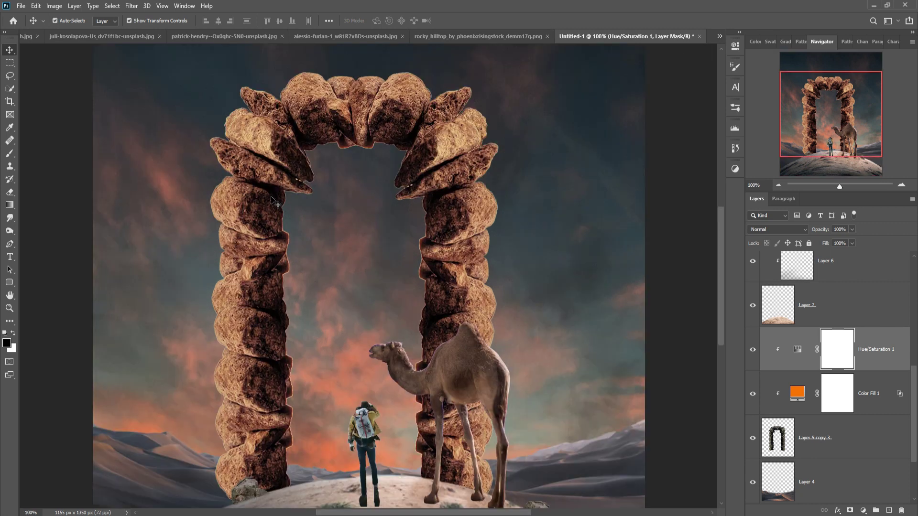
click(6, 78)
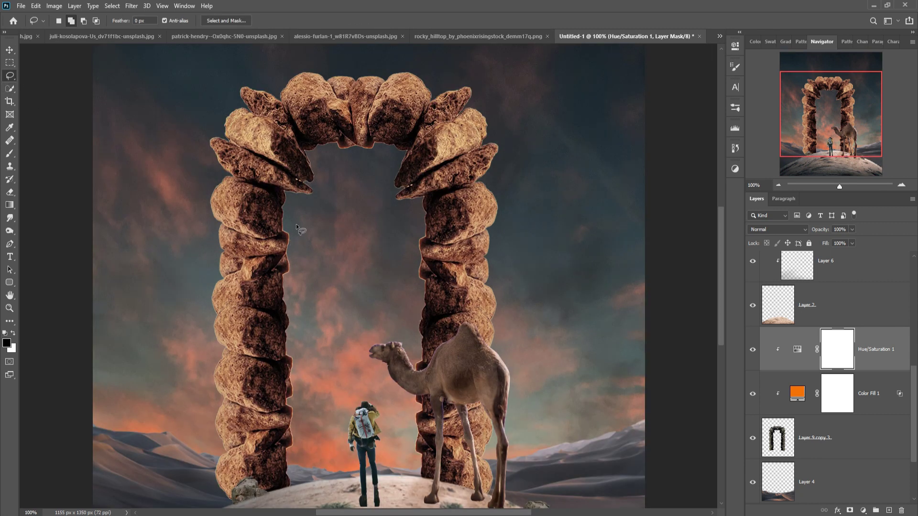
drag(279, 242, 275, 272)
drag(276, 271, 289, 225)
On Layer 9 copy 3, lasso rough rock along the left pillar's inner edge, then deselect
click(789, 445)
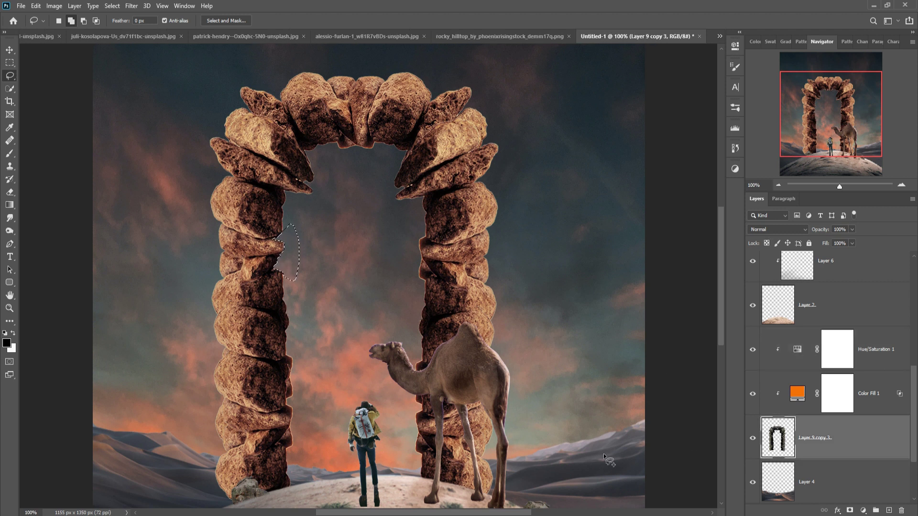
drag(290, 293, 277, 327)
drag(276, 327, 292, 297)
mouse_move(289, 352)
mouse_down()
mouse_move(263, 364)
mouse_move(282, 388)
mouse_up()
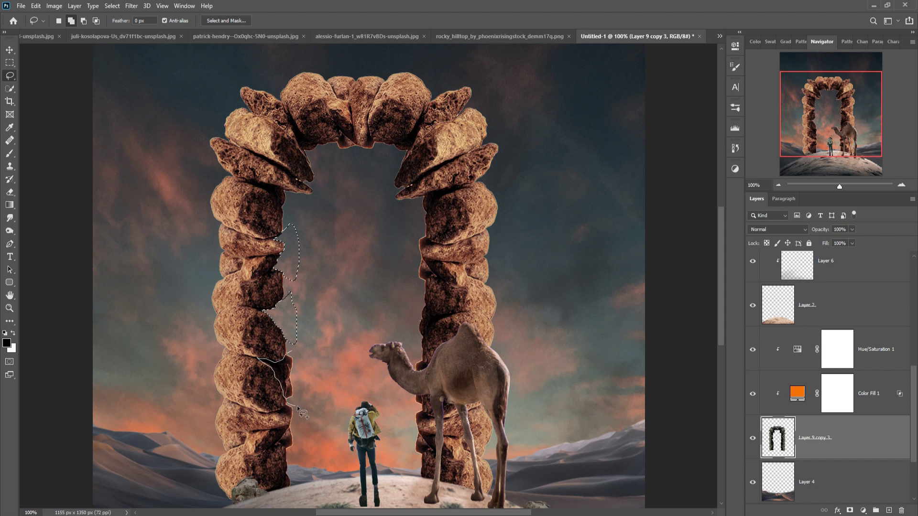
drag(297, 353, 298, 354)
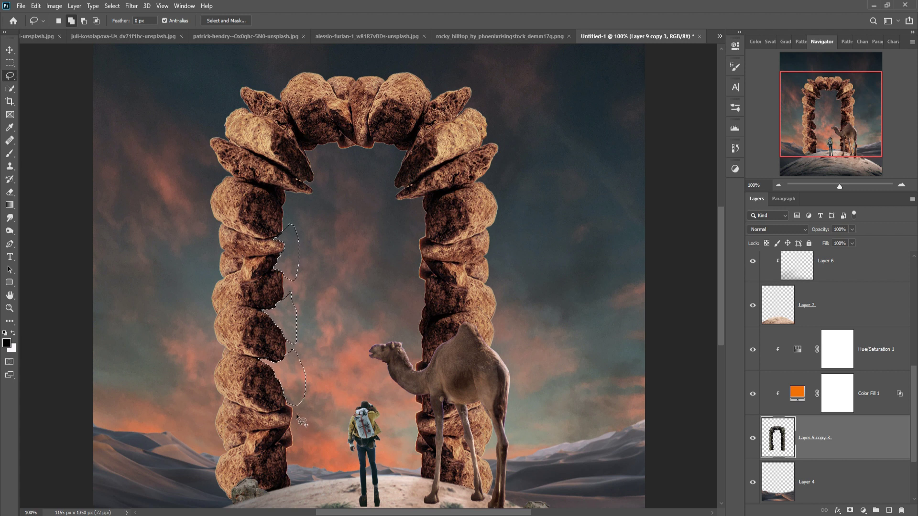
click(114, 6)
click(116, 30)
Lasso rough rock on the right pillar above the camel, deselecting between attempts
mouse_move(422, 211)
mouse_down()
mouse_move(433, 227)
mouse_move(437, 280)
mouse_move(416, 291)
mouse_move(412, 227)
mouse_move(423, 211)
mouse_up()
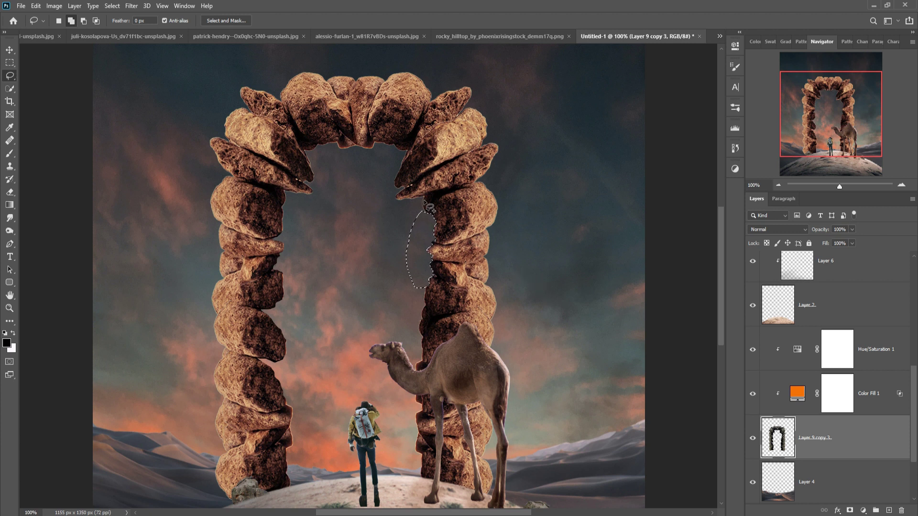
click(112, 6)
click(122, 26)
mouse_move(417, 329)
mouse_down()
mouse_move(452, 313)
mouse_move(429, 353)
mouse_move(423, 414)
mouse_move(411, 407)
mouse_move(423, 320)
mouse_up()
Delete the selected rock chunk above the camel to reveal sky, then deselect
key(Delete)
click(113, 6)
click(125, 27)
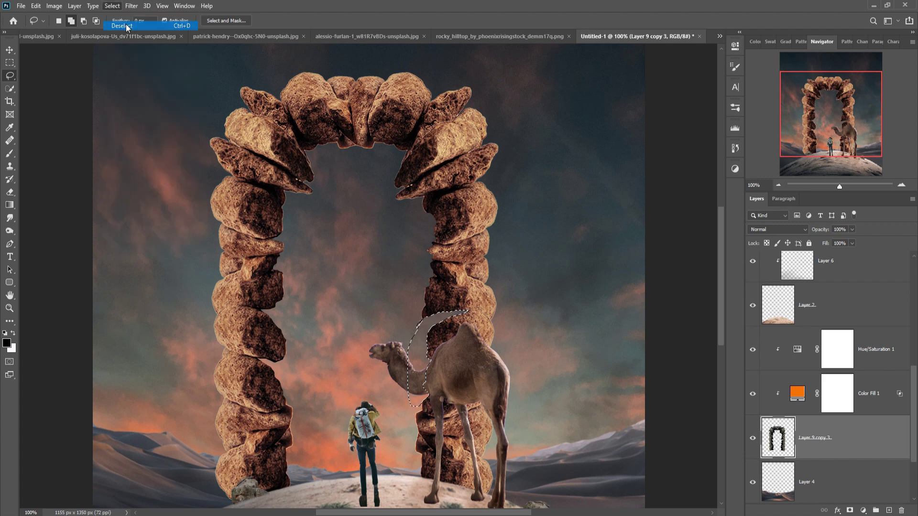
drag(427, 319, 430, 323)
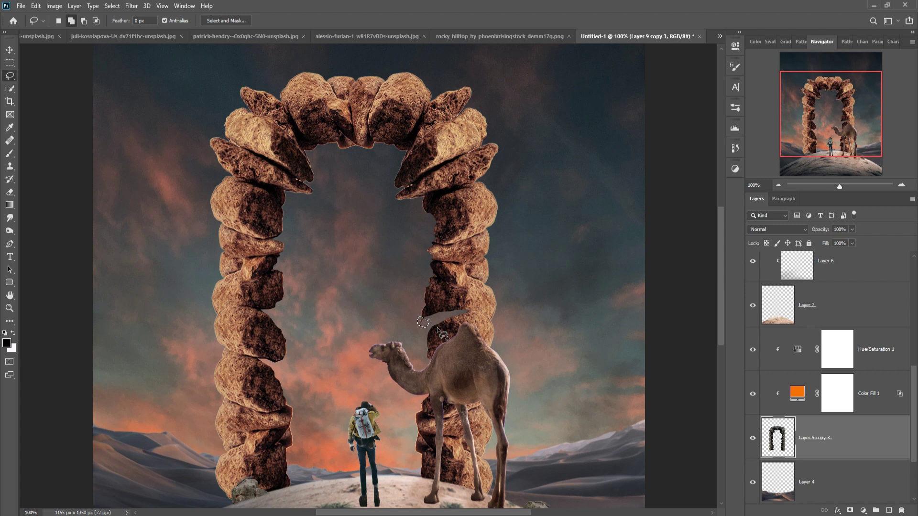
click(112, 6)
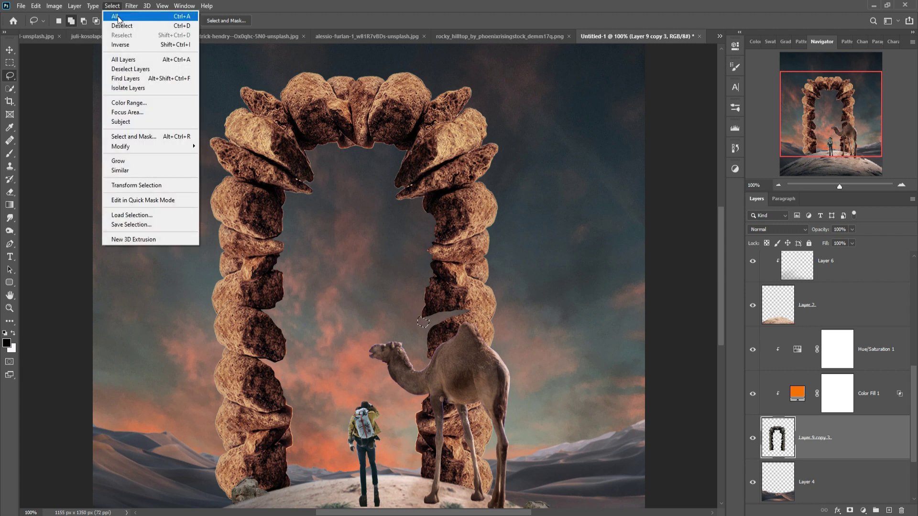
click(122, 26)
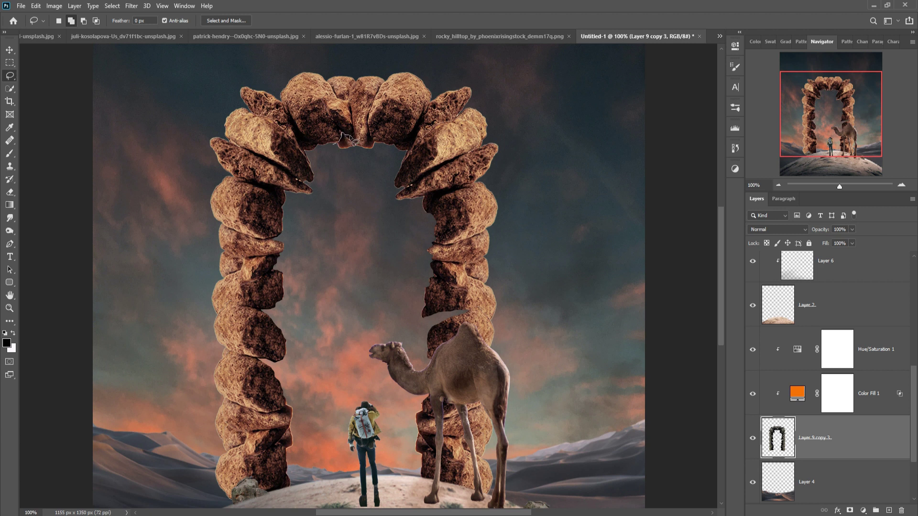
Trim rough rock at the arch top and along the left pillar's inner edge
drag(356, 139, 336, 151)
click(111, 6)
click(122, 25)
mouse_move(306, 151)
mouse_down()
mouse_move(285, 189)
mouse_move(327, 177)
mouse_move(309, 152)
mouse_up()
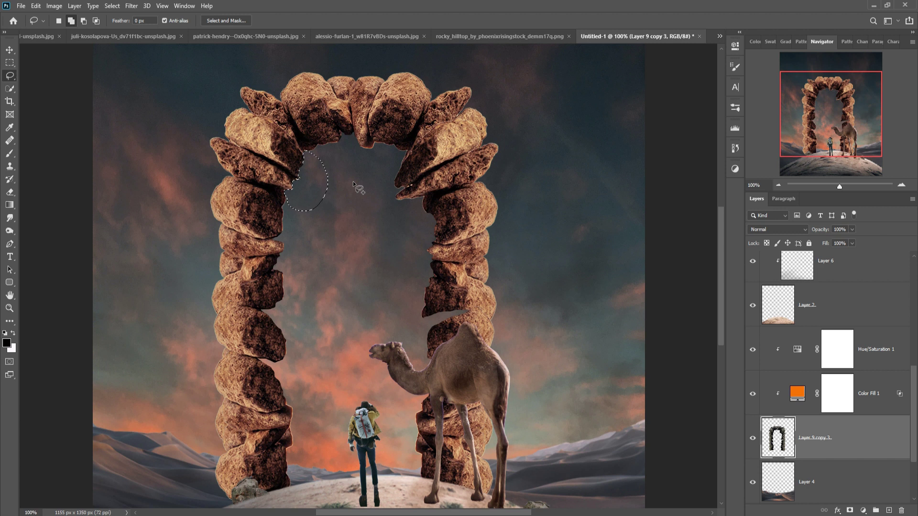
click(110, 6)
click(120, 25)
click(10, 53)
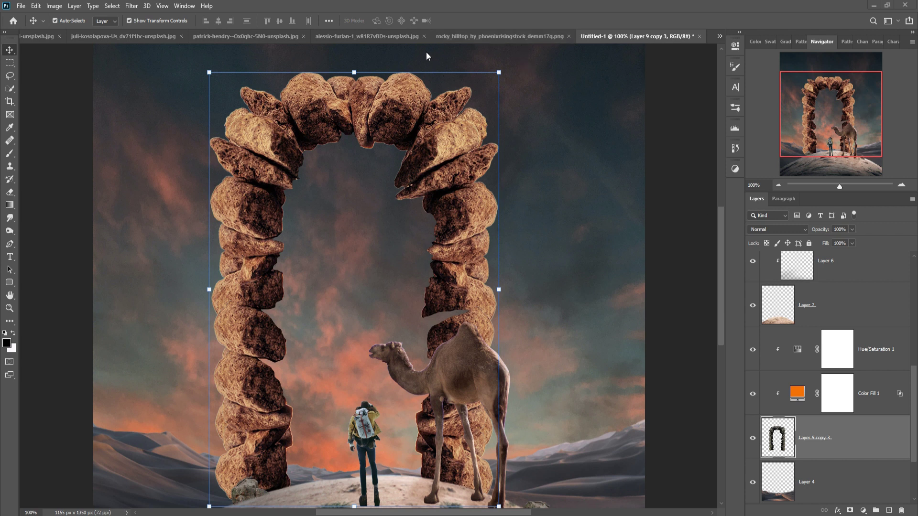
In the rocky_hilltop image, quick-select the upper-left rocks plus the lower-left grass and ground
click(474, 34)
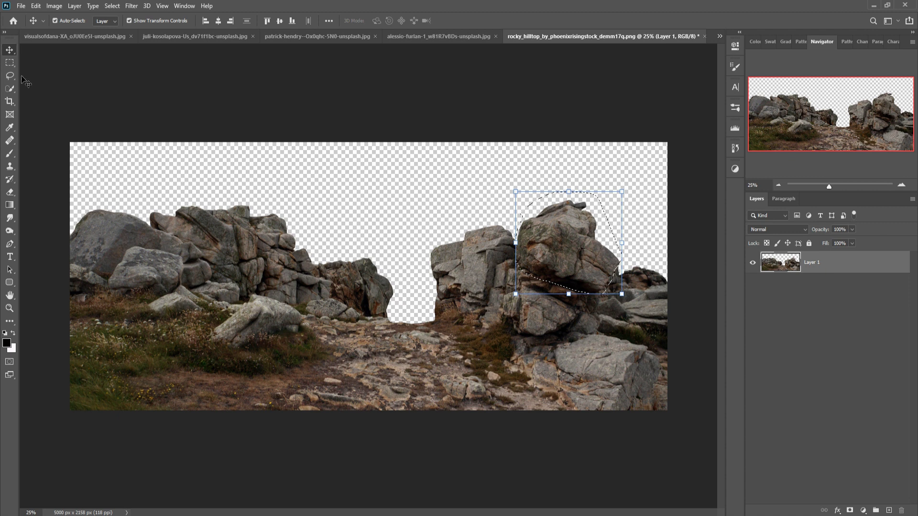
click(9, 89)
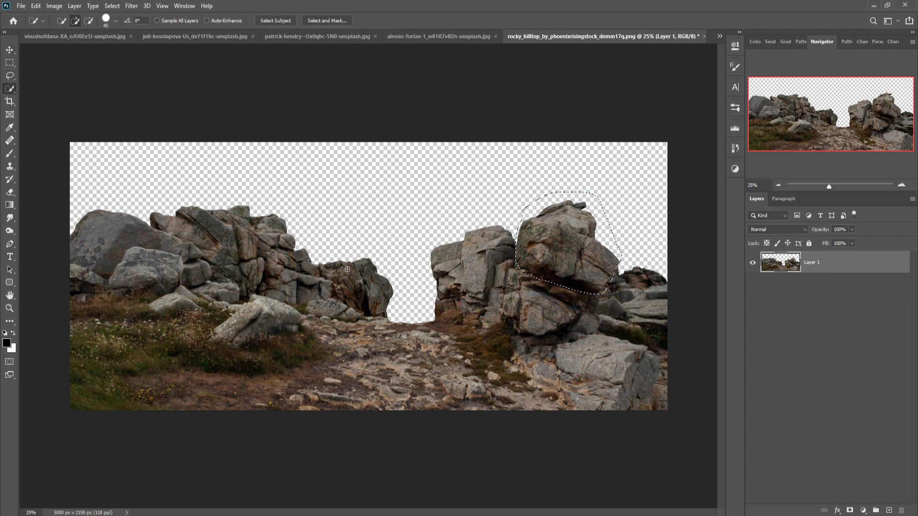
mouse_move(105, 227)
mouse_down()
mouse_move(274, 235)
mouse_move(122, 299)
mouse_move(303, 321)
mouse_move(239, 335)
mouse_up()
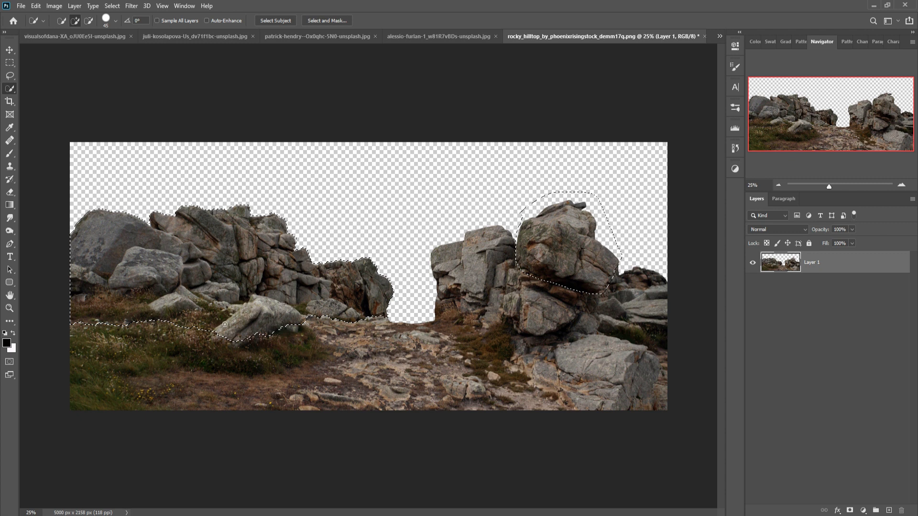
click(112, 5)
click(127, 29)
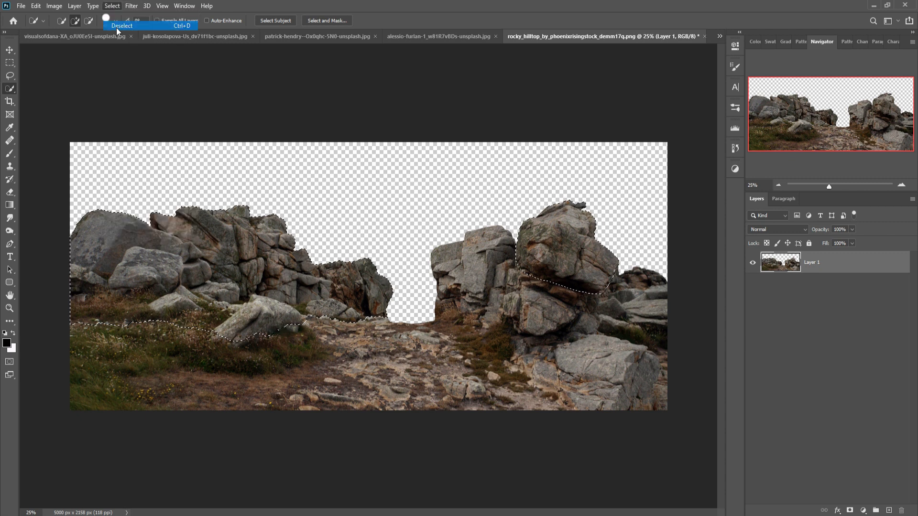
drag(95, 243, 361, 281)
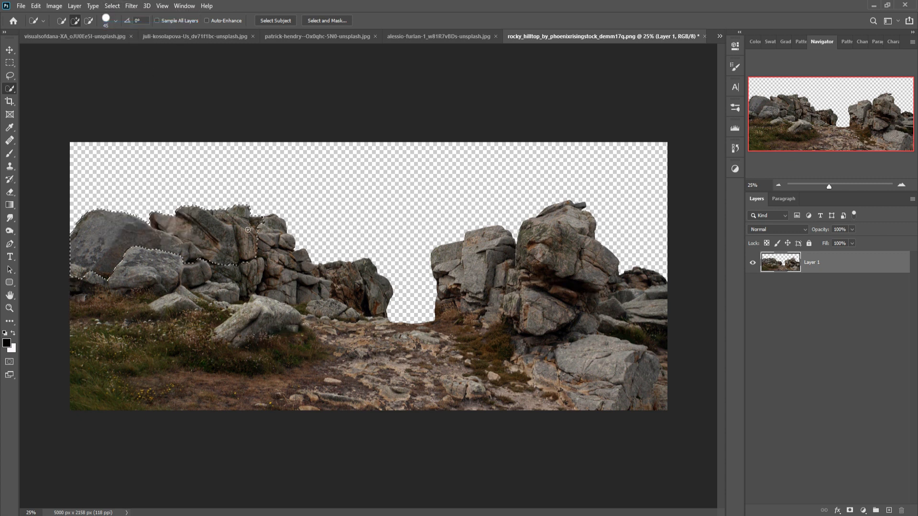
drag(377, 287, 346, 329)
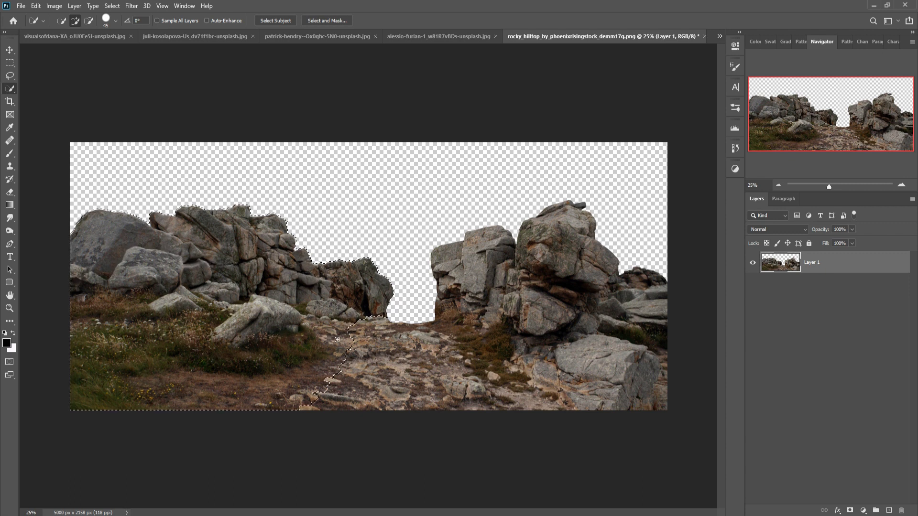
click(9, 49)
Drag the selected rocks into Untitled-1 as Layer 8, placed above Hue/Saturation 1
drag(572, 39, 572, 62)
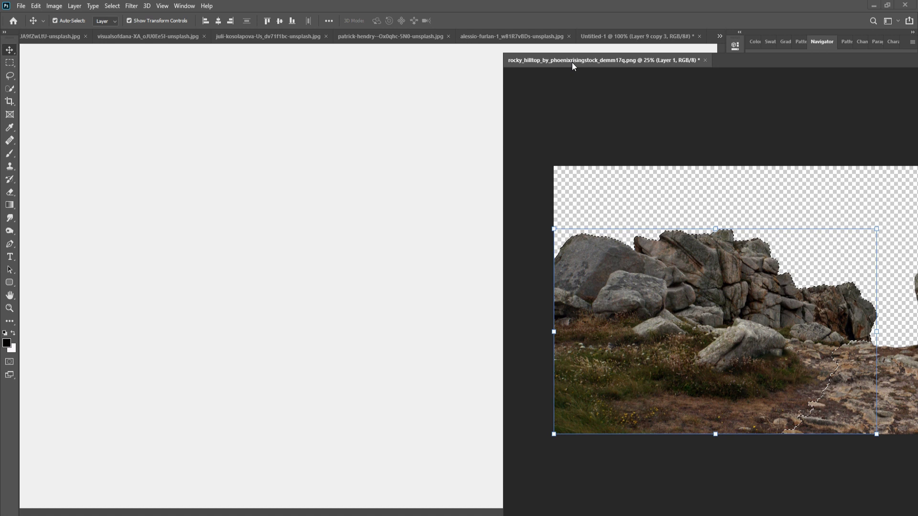
drag(665, 171, 162, 286)
drag(828, 67, 474, 254)
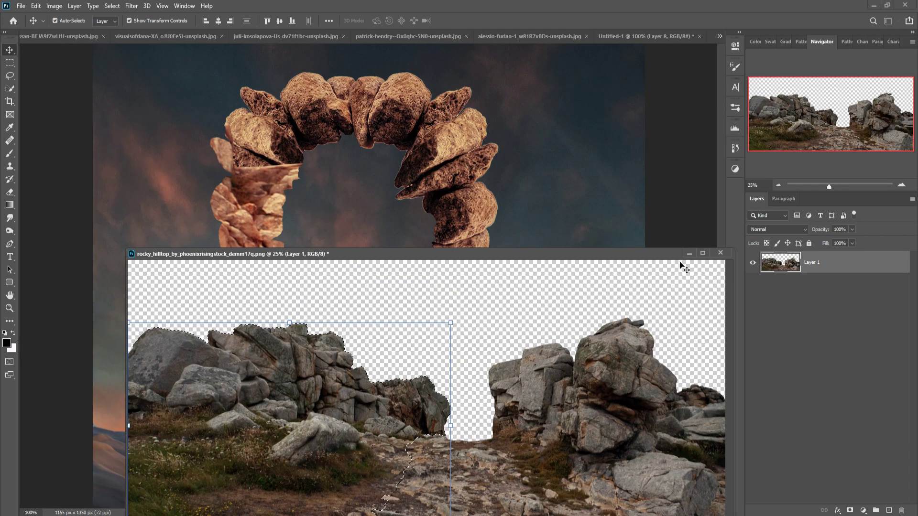
click(687, 258)
drag(881, 487, 873, 382)
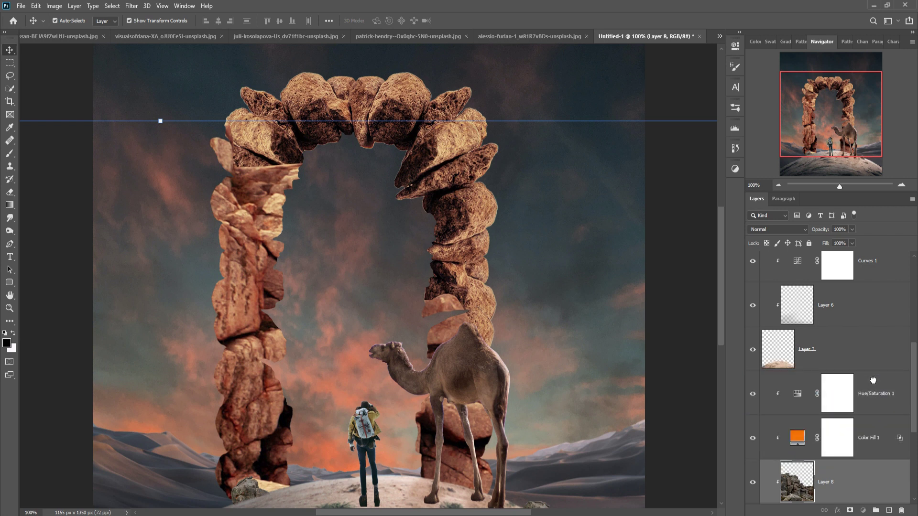
Release the rock layer's clipping mask, scale it to about 60%, and zoom out
right_click(889, 396)
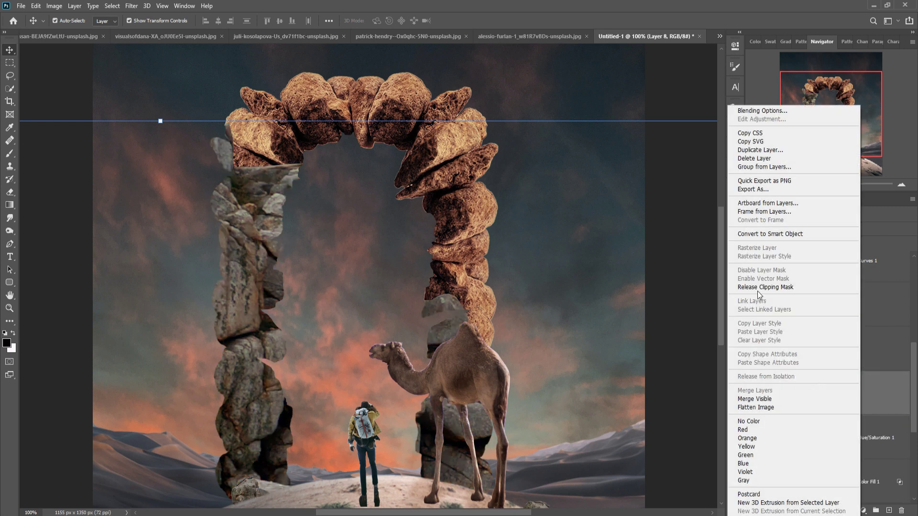
click(760, 288)
mouse_move(164, 124)
mouse_down()
mouse_move(227, 176)
mouse_move(99, 411)
mouse_move(177, 421)
mouse_move(165, 423)
mouse_up()
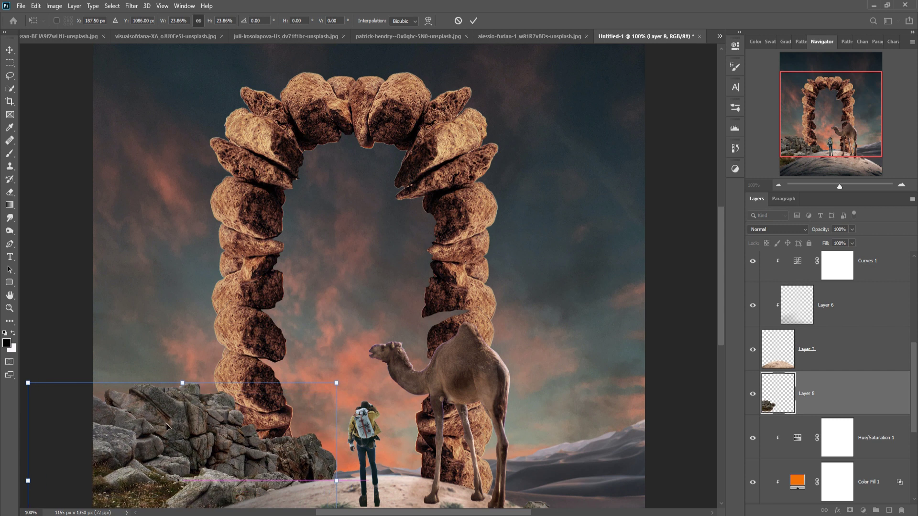
click(473, 20)
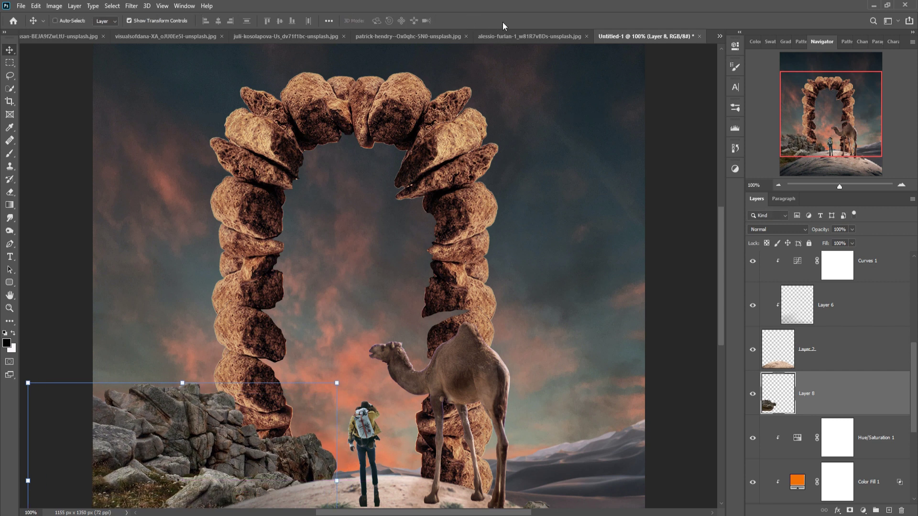
key(ctrl+minus)
key(ctrl+minus)
Move Layer 8 just below Layer 2, shrink the rock pile, and nudge it lower-left
scroll(877, 404, down, 1)
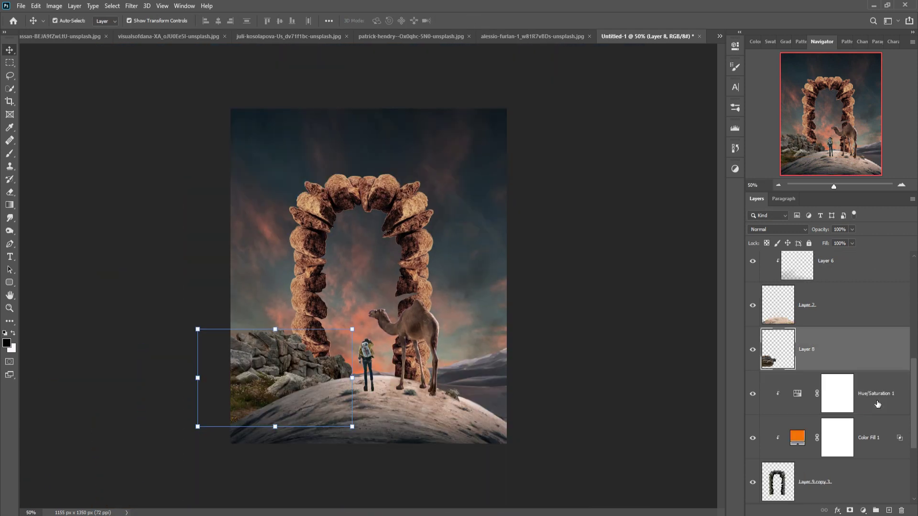
scroll(878, 404, down, 1)
drag(875, 315, 863, 454)
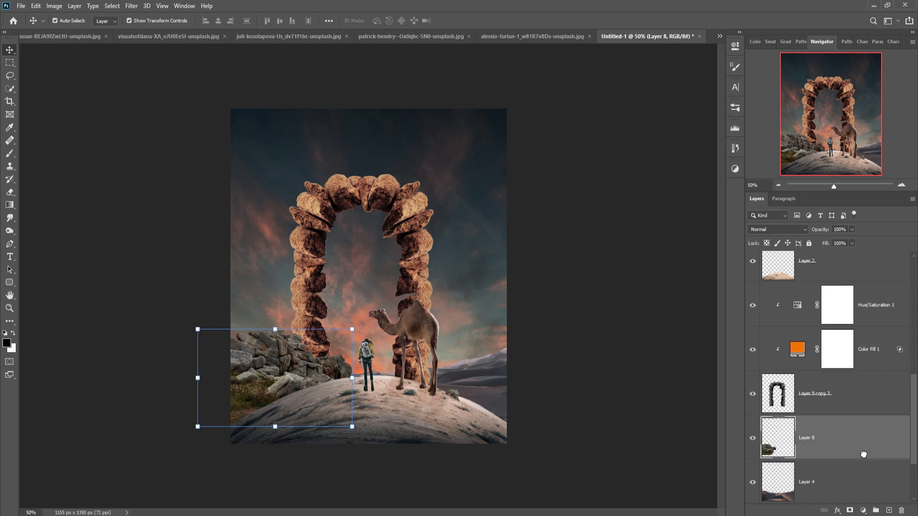
drag(227, 392, 227, 419)
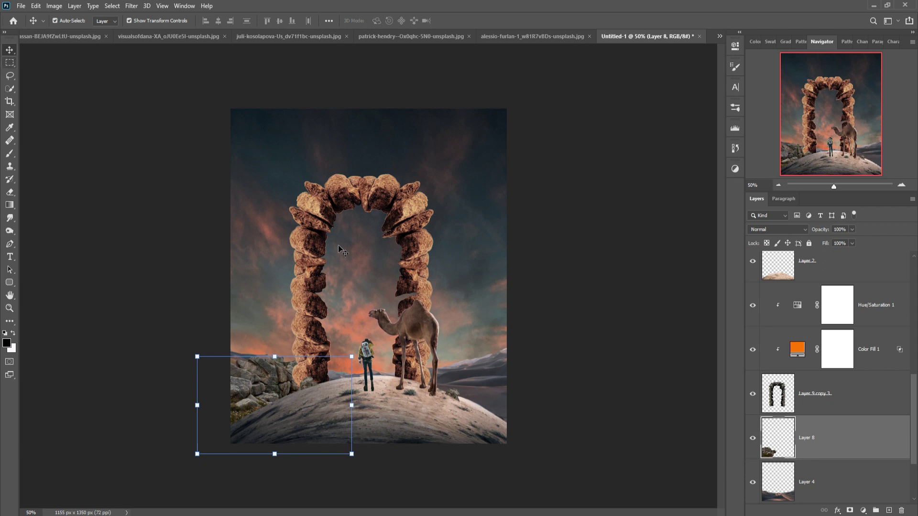
drag(266, 370, 272, 370)
drag(840, 432, 839, 306)
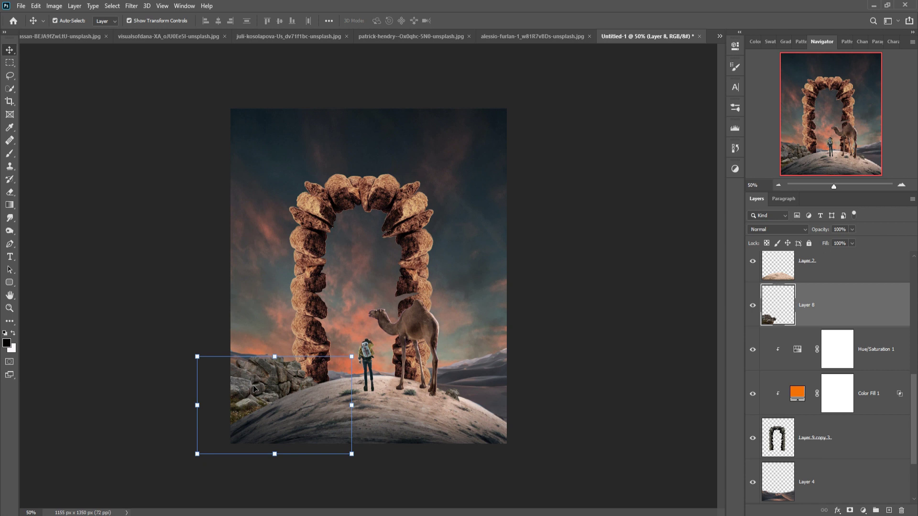
drag(202, 411, 219, 411)
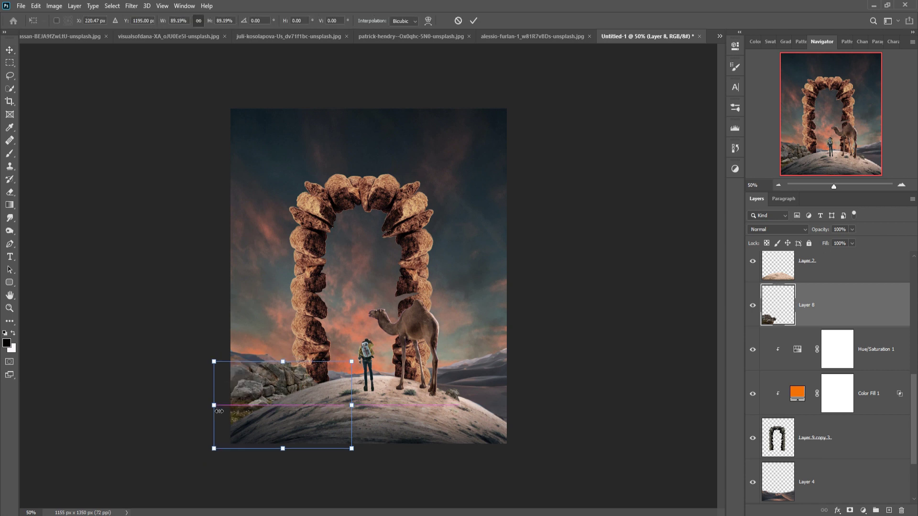
drag(281, 382, 277, 386)
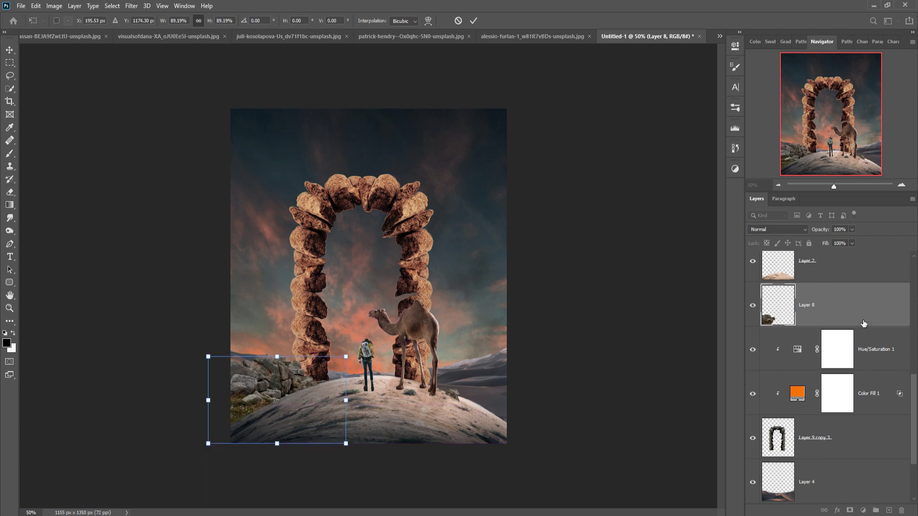
key(Return)
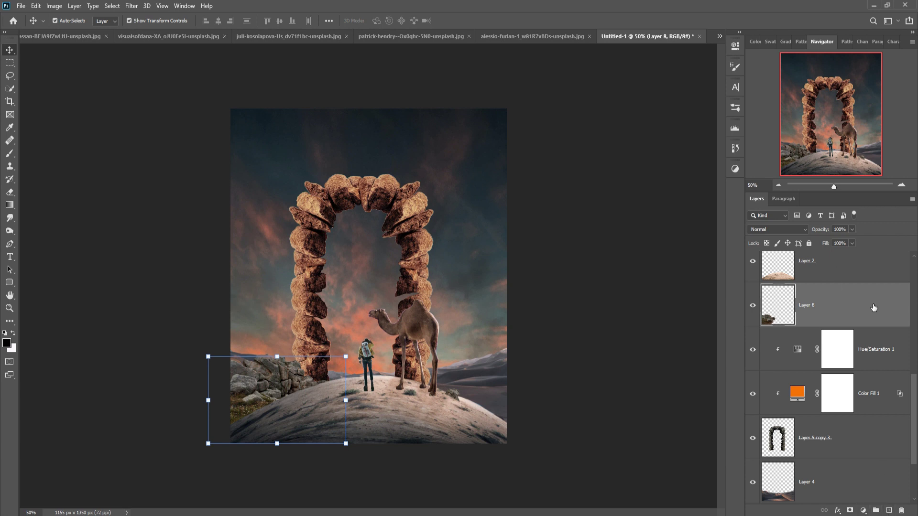
Try a clipped Hue/Saturation hue shift on the rocks, then delete that adjustment
click(867, 512)
click(848, 422)
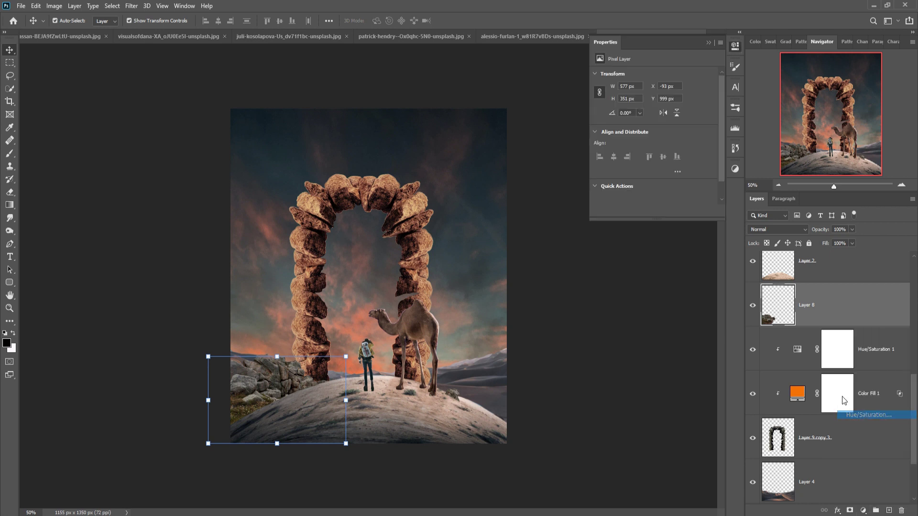
click(655, 212)
mouse_move(654, 114)
mouse_down()
mouse_move(577, 122)
mouse_move(680, 109)
mouse_up()
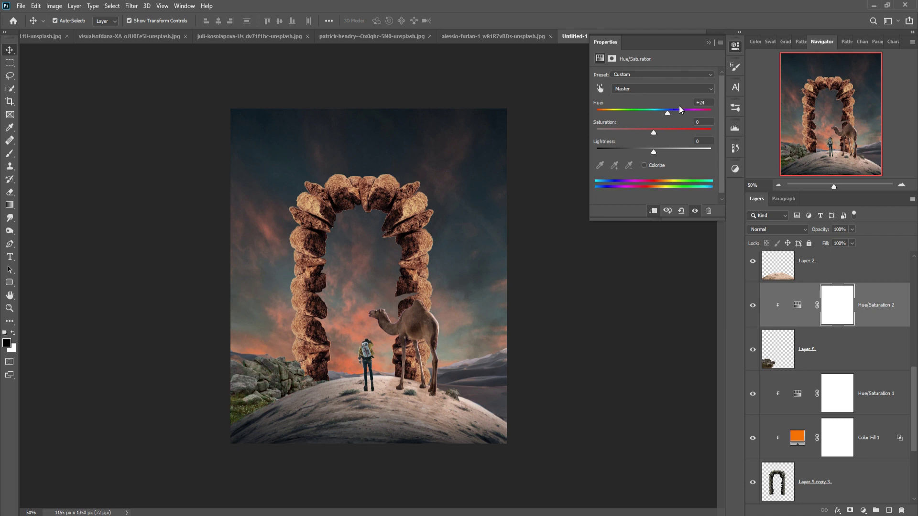
click(708, 43)
click(883, 320)
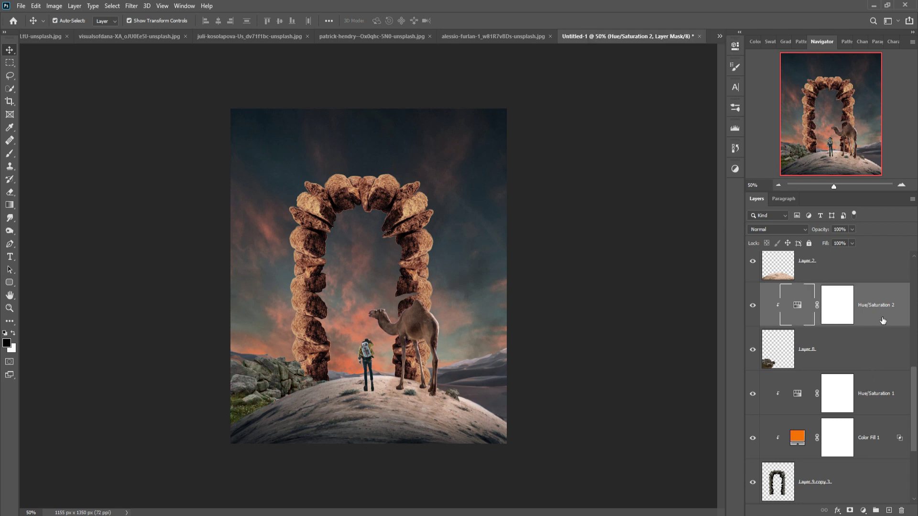
key(Delete)
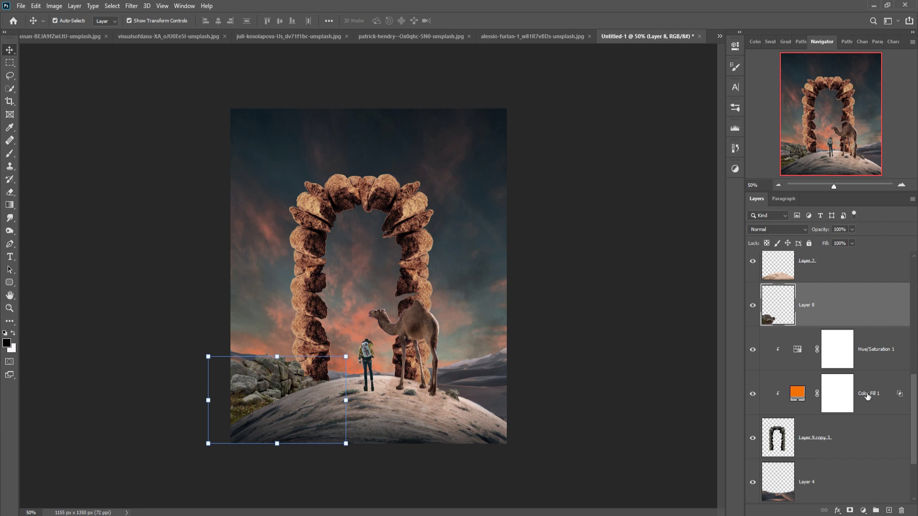
Add an empty Layer 9 directly above the rock layer
click(868, 510)
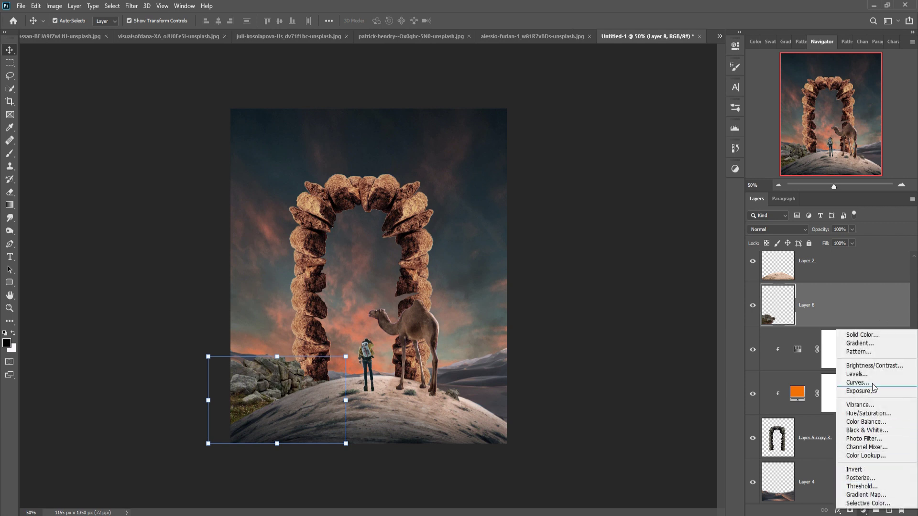
click(889, 511)
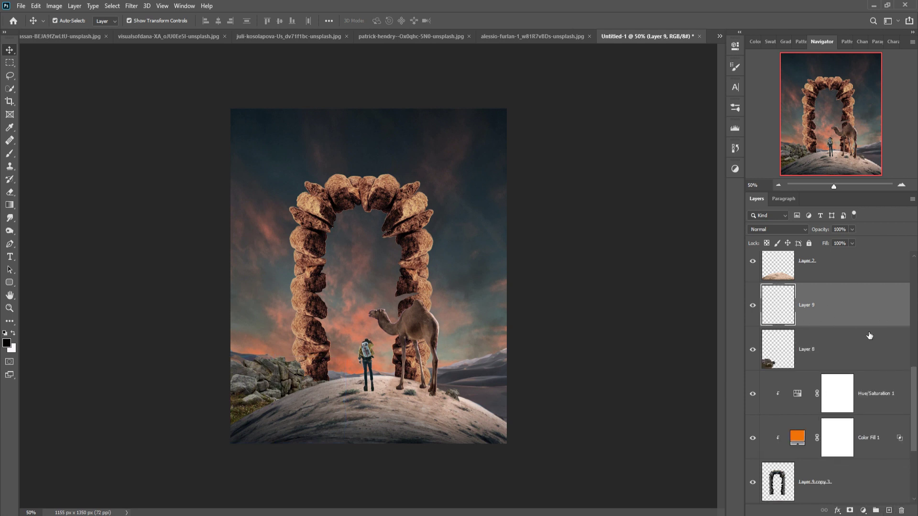
right_click(861, 319)
Clip Layer 9 to the rocks and set its blend mode to Linear Dodge (Add)
click(776, 287)
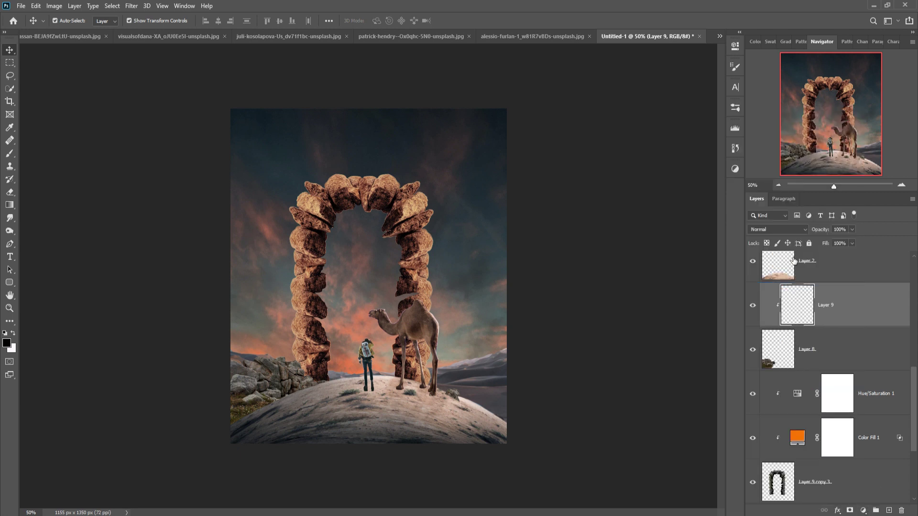
click(787, 229)
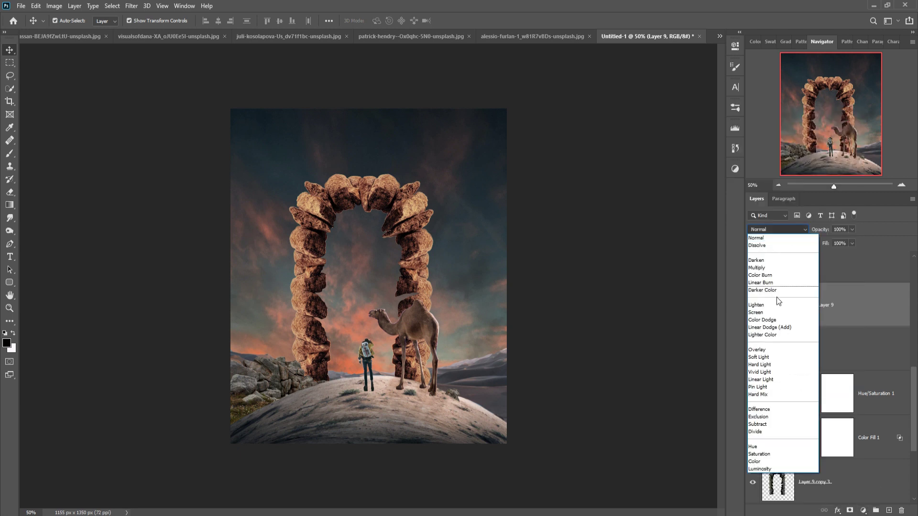
click(772, 327)
Add an orange Solid Color fill, limited by Underlying Layer Blend If to brighter rock tones
click(863, 511)
click(858, 334)
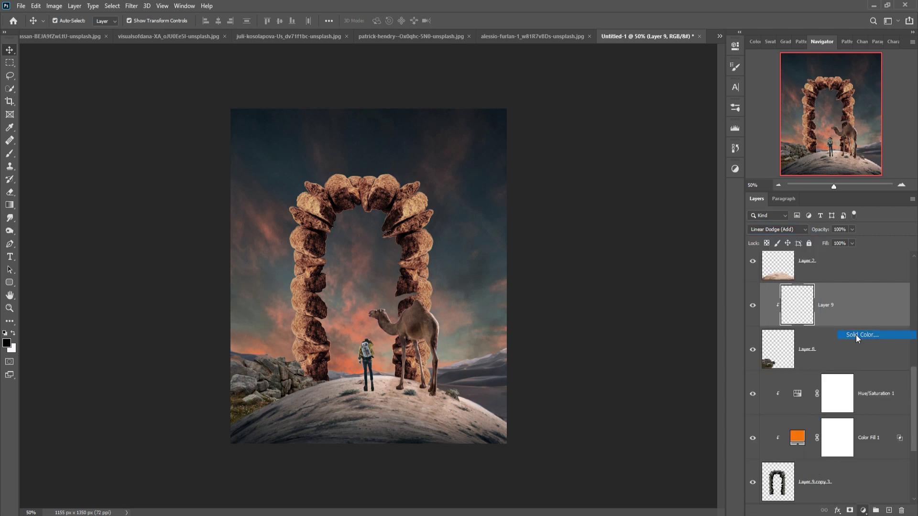
click(587, 256)
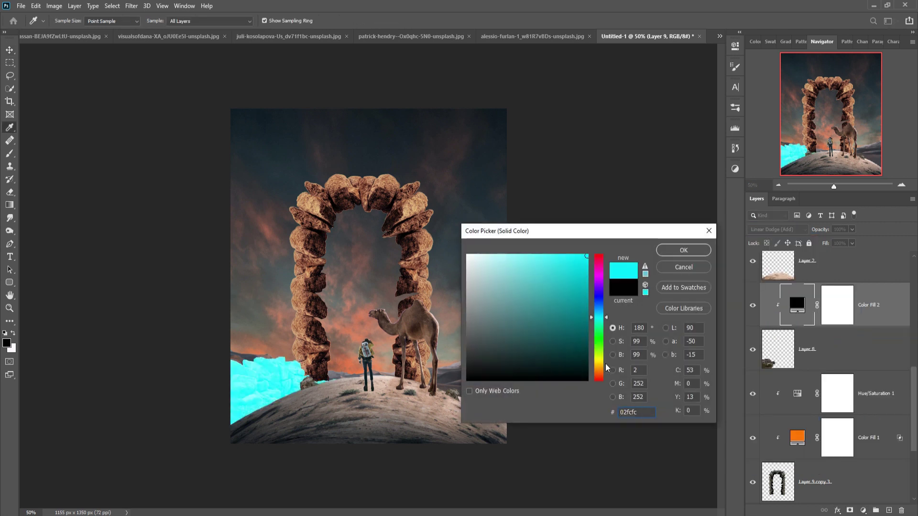
click(598, 374)
click(681, 250)
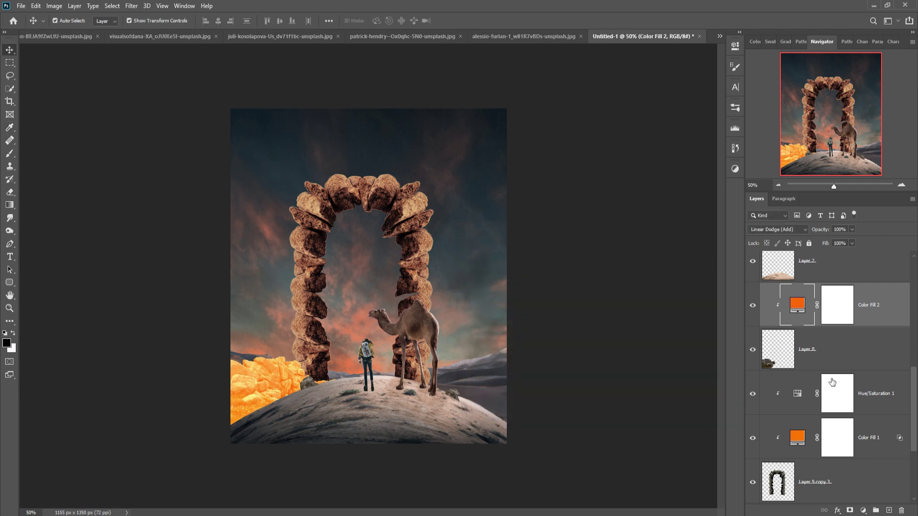
right_click(795, 305)
click(830, 310)
drag(599, 469, 680, 471)
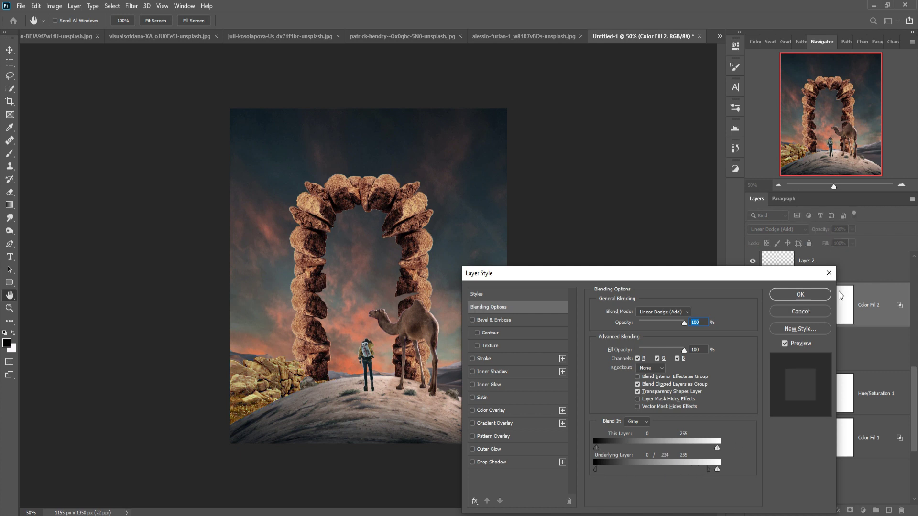
click(800, 294)
click(863, 511)
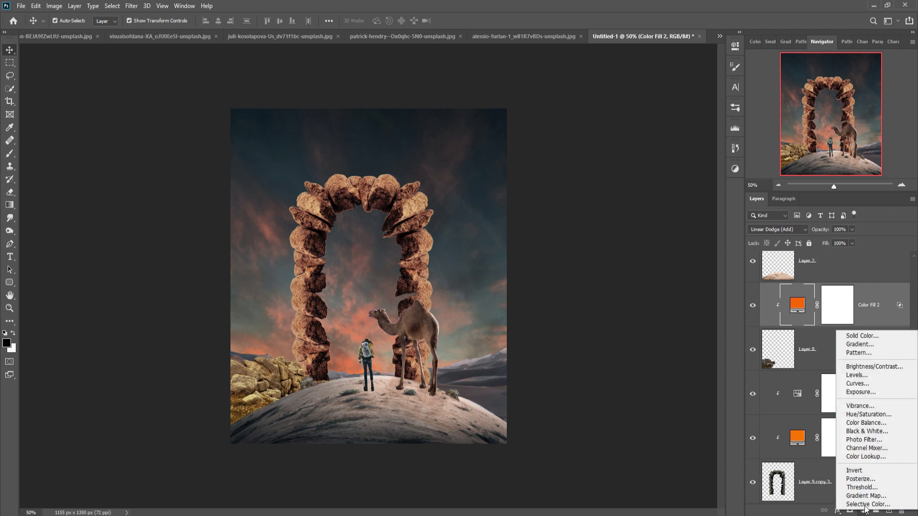
Add a Hue/Saturation adjustment shifting the rocks' hue toward reddish-brown
click(868, 414)
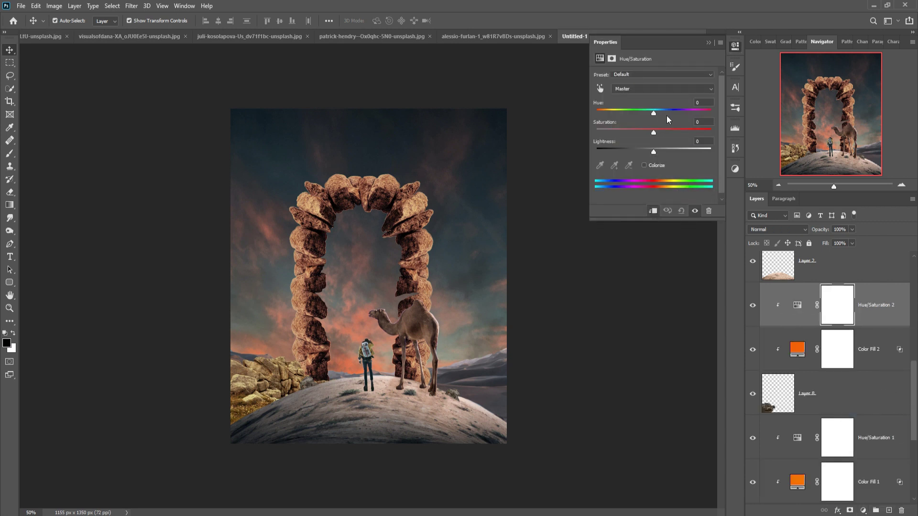
drag(654, 115, 645, 116)
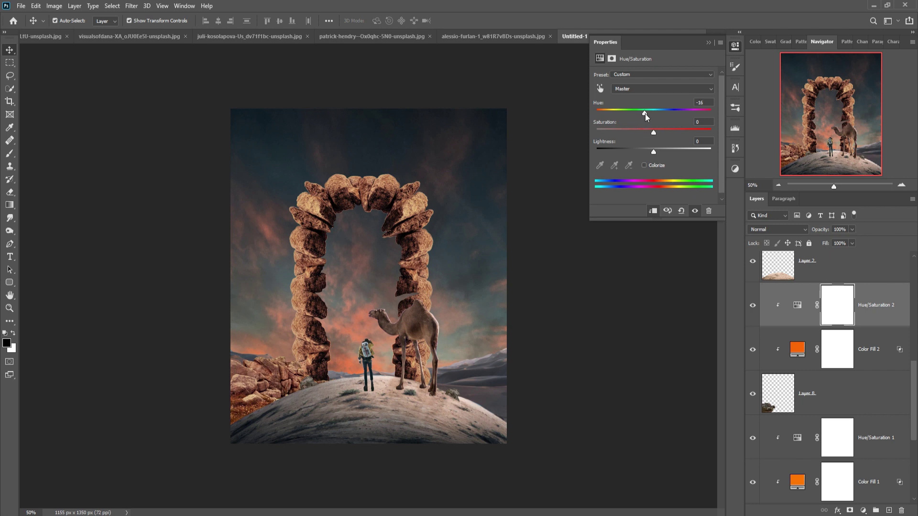
click(707, 44)
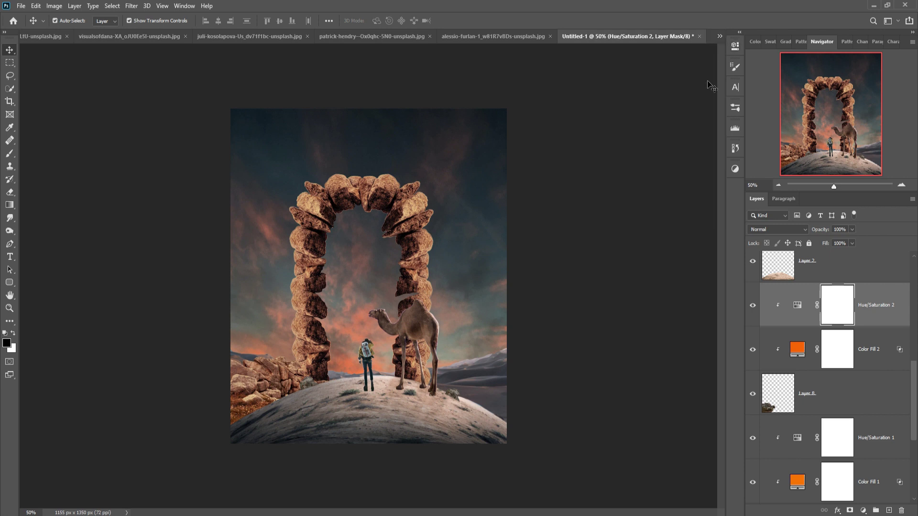
Merge Layer 8, Color Fill 2 and Hue/Saturation 2 into one layer
click(878, 348)
click(878, 317)
ctrl+click(874, 393)
right_click(875, 311)
click(793, 390)
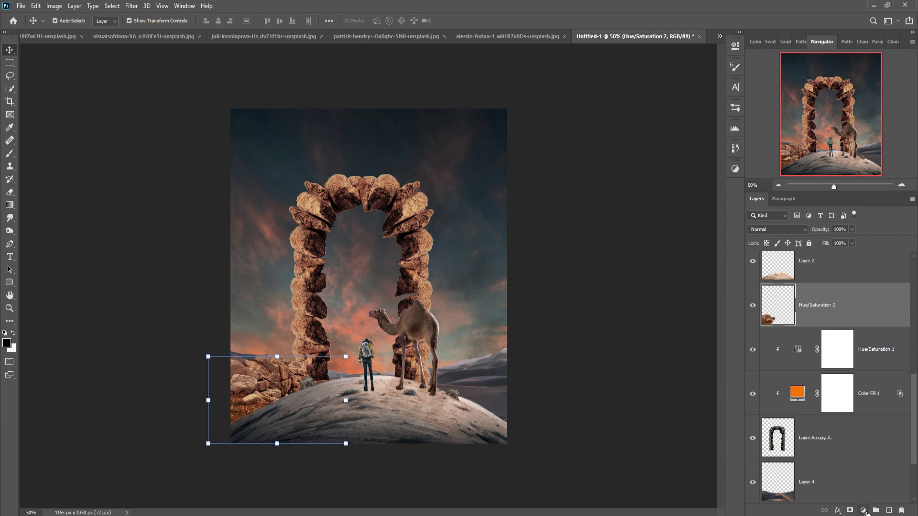
Add a layer mask to the merged rocks and paint out their lower-left part
click(850, 510)
key(b)
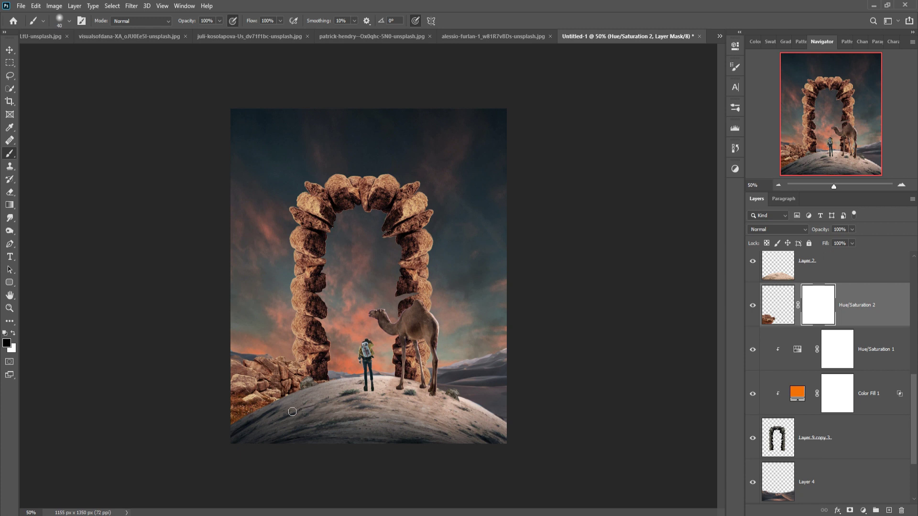
key(bracketright)
mouse_move(287, 406)
mouse_down()
mouse_move(226, 418)
mouse_move(224, 410)
mouse_move(291, 410)
mouse_up()
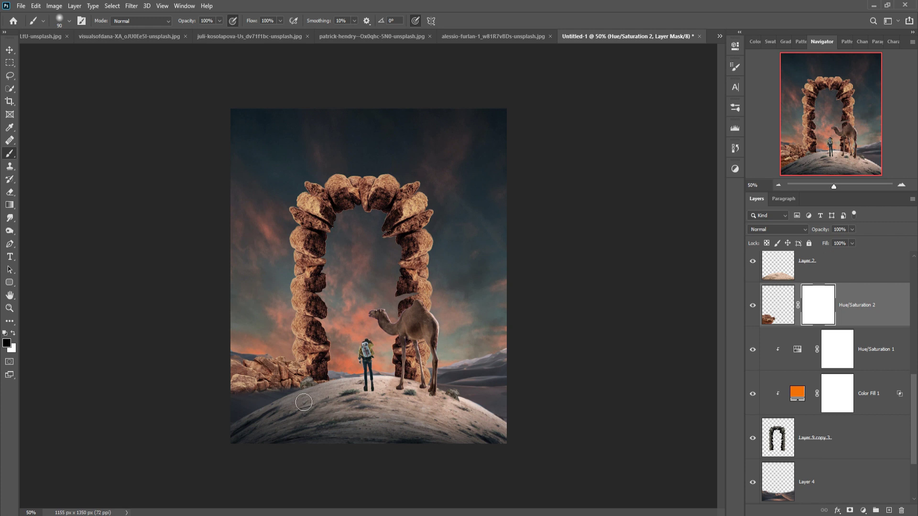
drag(287, 403, 260, 409)
Duplicate the rock piece, place copies beside the arch pillars, and add an empty layer
key(ctrl+j)
key(ctrl+t)
drag(335, 383, 456, 385)
key(Return)
key(ctrl+j)
key(ctrl+t)
key(Return)
key(ctrl+shift+n)
Set Color Fill 1 over the pyramid to orange, then change it to near-white
key(b)
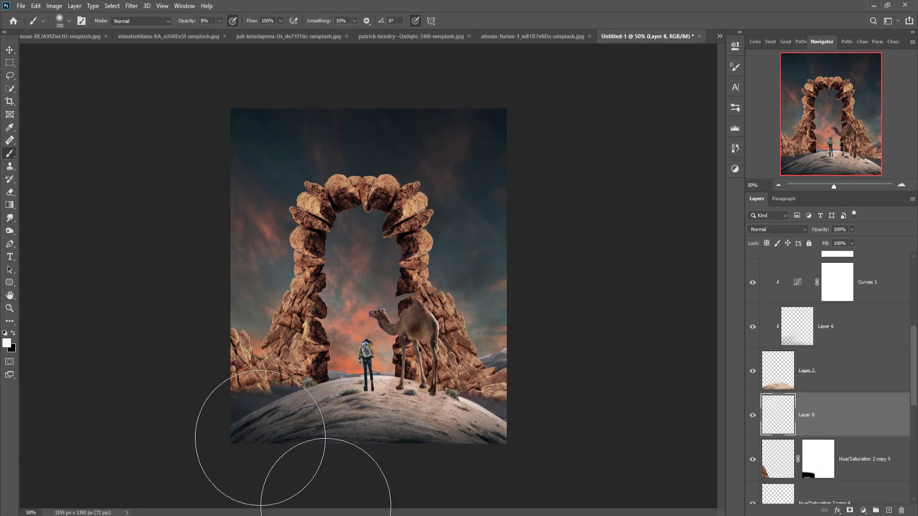
click(144, 65)
drag(698, 341, 707, 344)
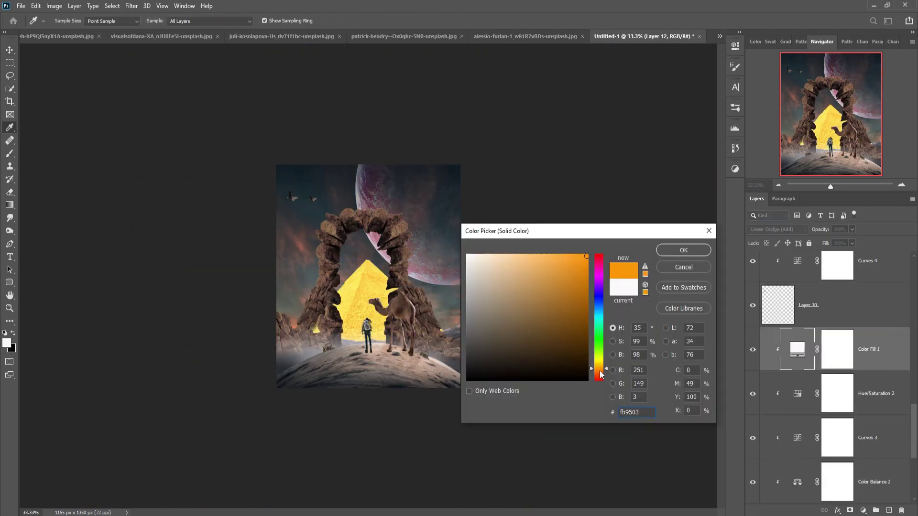
drag(604, 371, 608, 373)
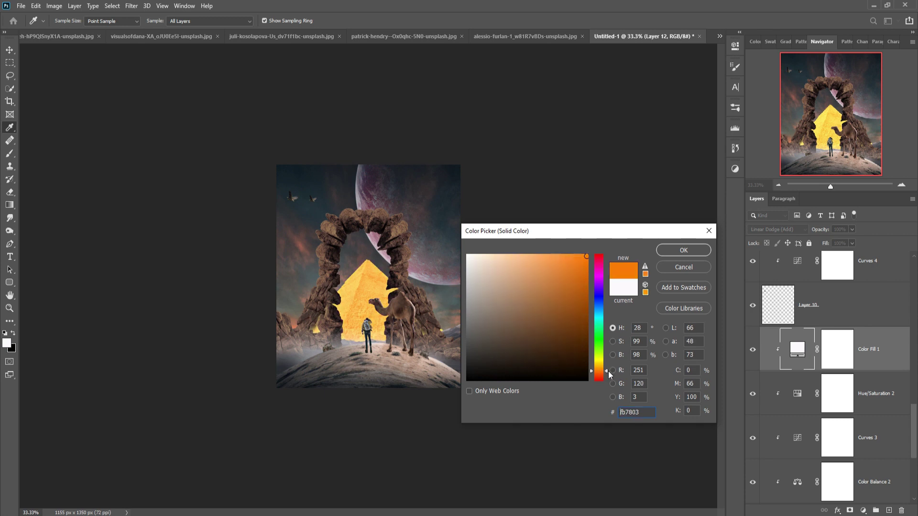
click(677, 250)
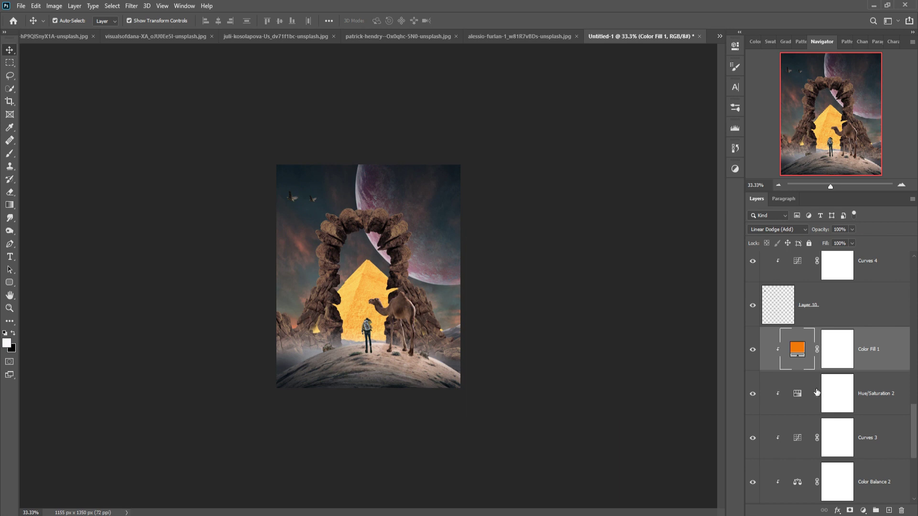
double_click(797, 349)
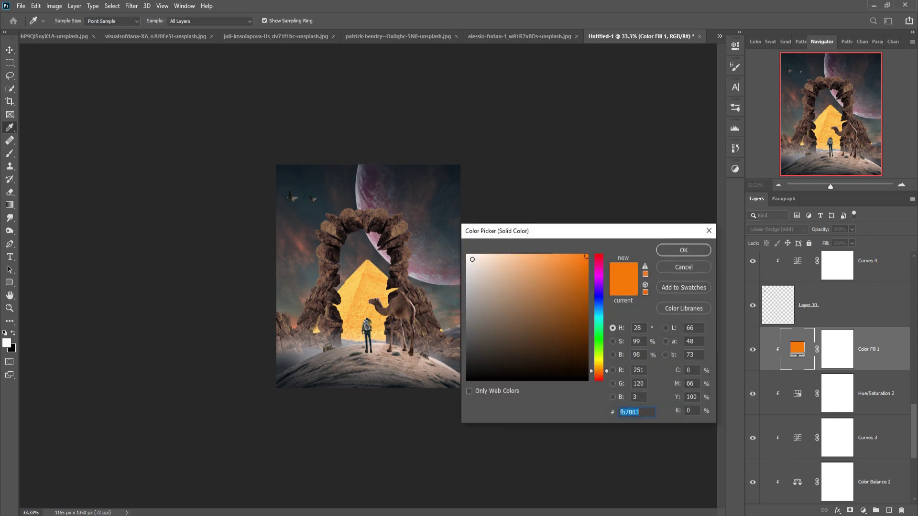
click(472, 259)
click(698, 254)
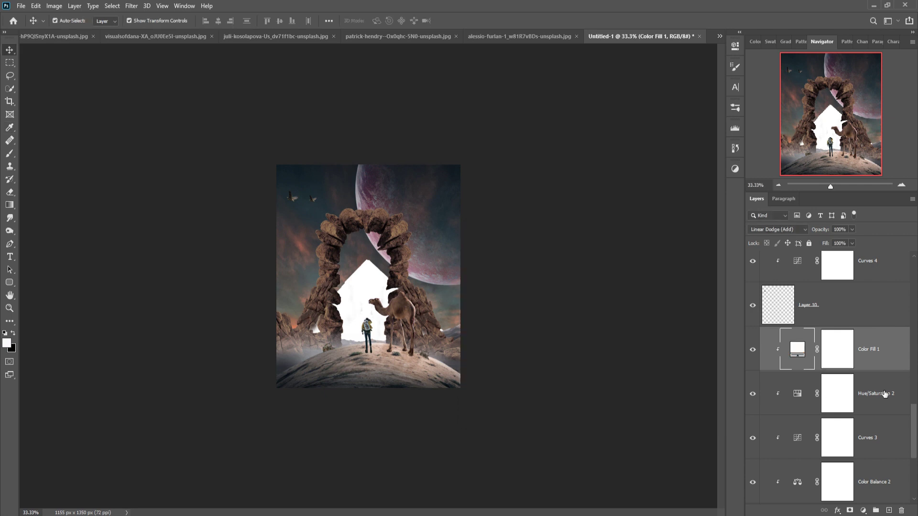
Split Color Fill 1's Underlying Layer Blend If handle to 123 so pyramid texture shows
click(841, 352)
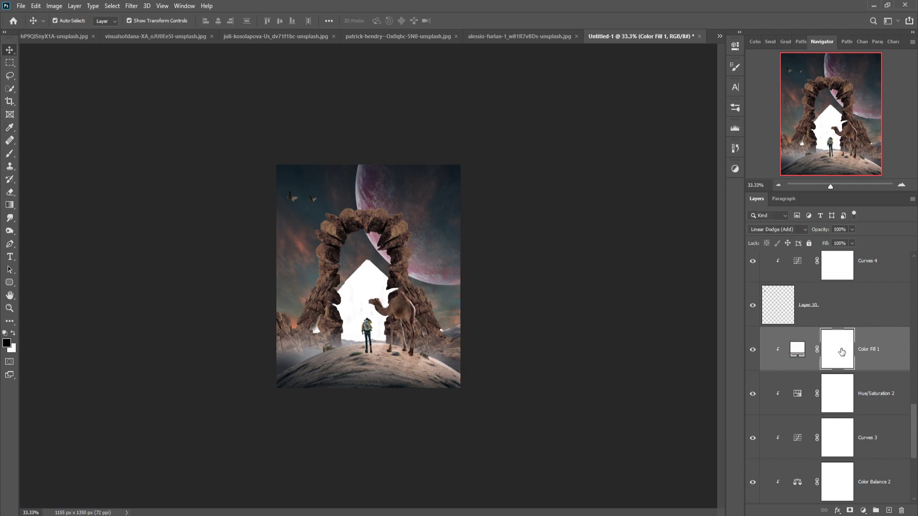
click(803, 356)
right_click(803, 356)
click(669, 277)
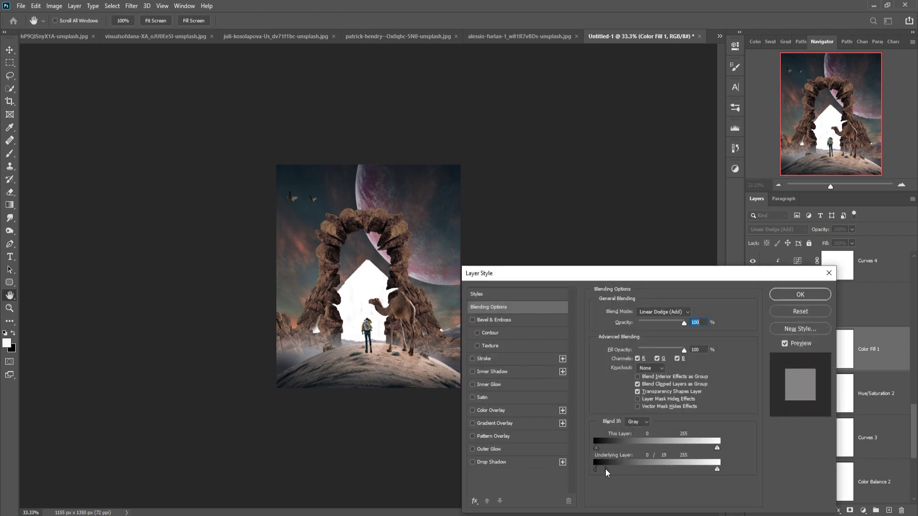
drag(606, 469, 655, 469)
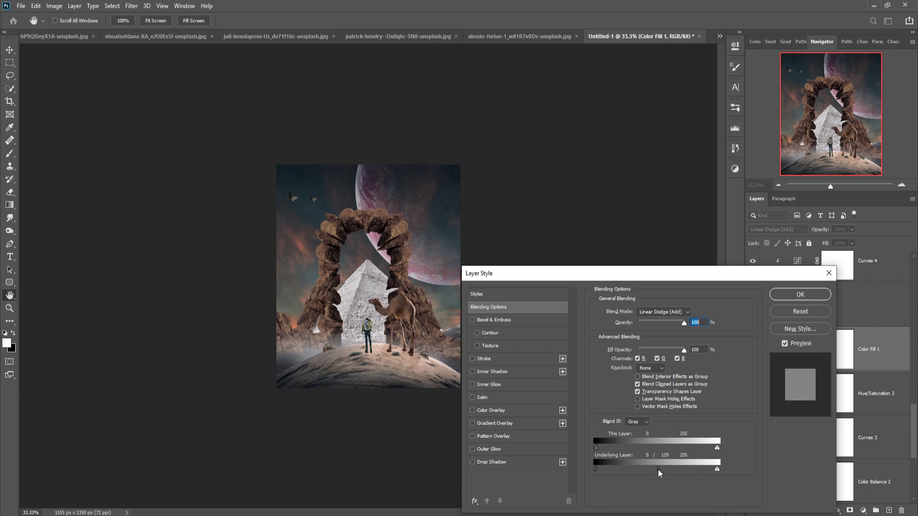
click(790, 295)
click(837, 356)
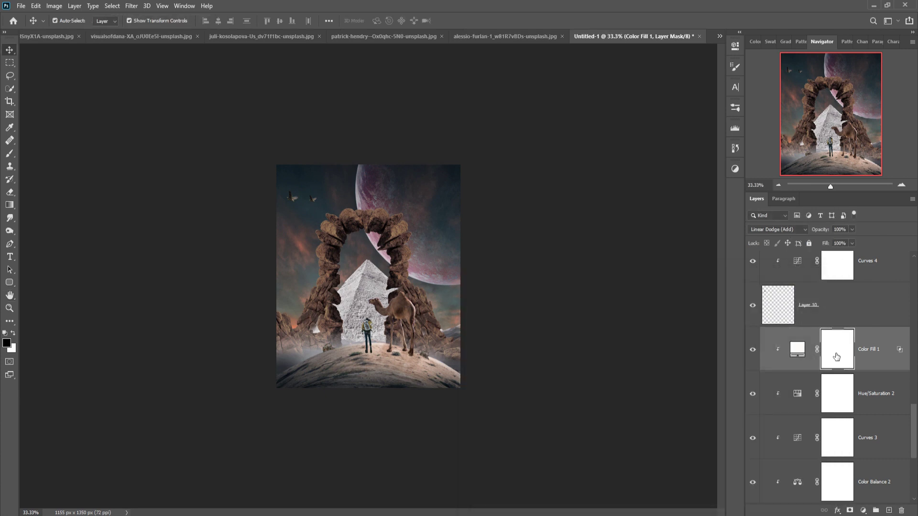
Invert the Color Fill 1 mask and set up a 35 px white brush at 100% opacity
key(ctrl+i)
key(b)
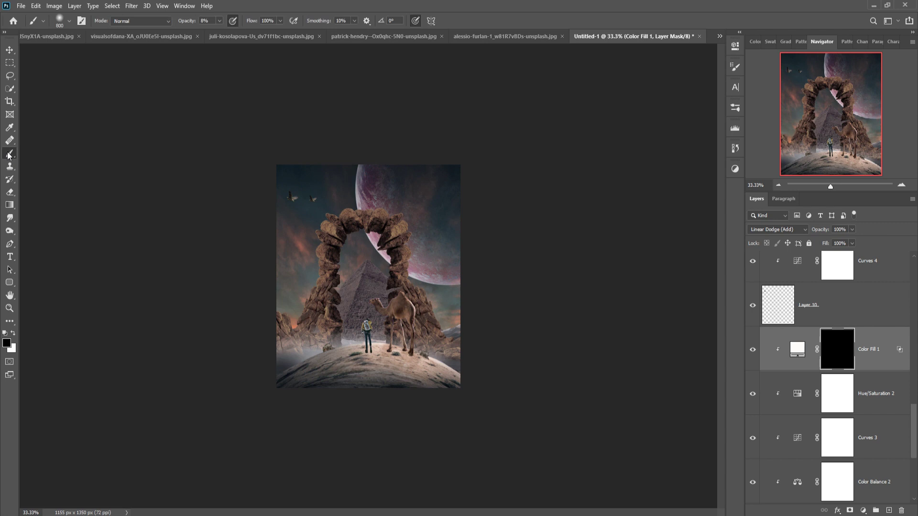
key(bracketleft)
key(bracketleft)
key(bracketleft)
scroll(377, 262, up, 1)
scroll(378, 262, up, 2)
scroll(404, 205, up, 1)
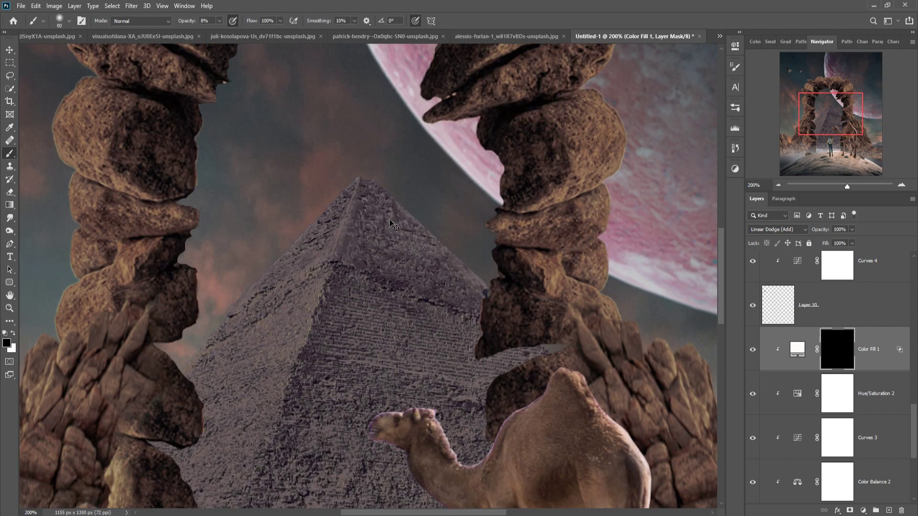
key(bracketleft)
key(bracketleft)
key(bracketleft)
key(bracketleft)
key(bracketleft)
key(bracketleft)
click(13, 333)
key(bracketleft)
key(bracketleft)
key(bracketleft)
click(220, 20)
drag(223, 32, 338, 63)
Paint white highlights along the pyramid's right edge, apex and left ridge
drag(379, 179, 531, 303)
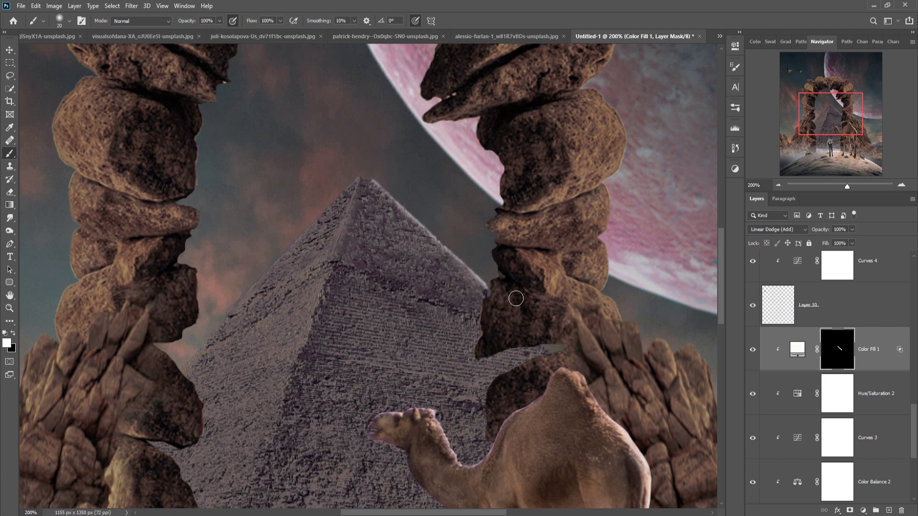
drag(542, 343, 550, 340)
click(358, 177)
drag(358, 176, 182, 330)
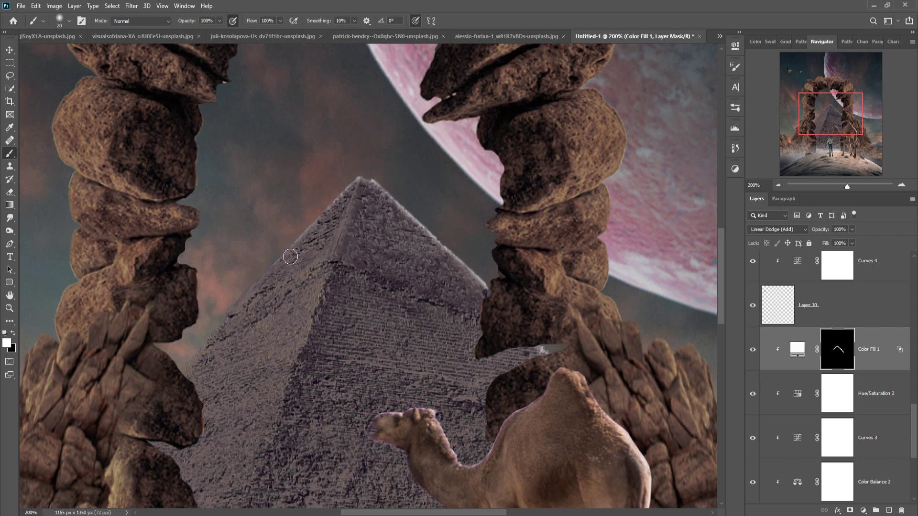
shift+click(179, 371)
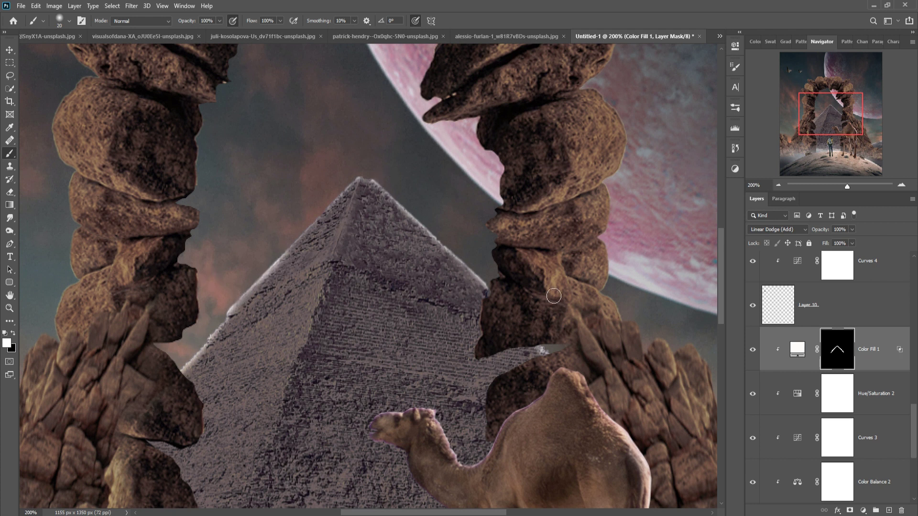
Darken the composite by pulling down the Curves 3 curve, then stamp all visible layers into a new layer
double_click(802, 443)
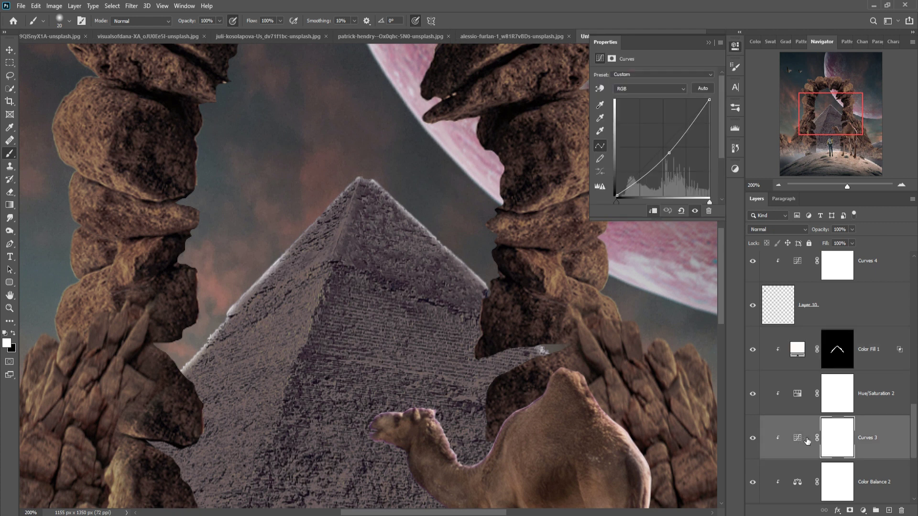
drag(674, 161, 684, 163)
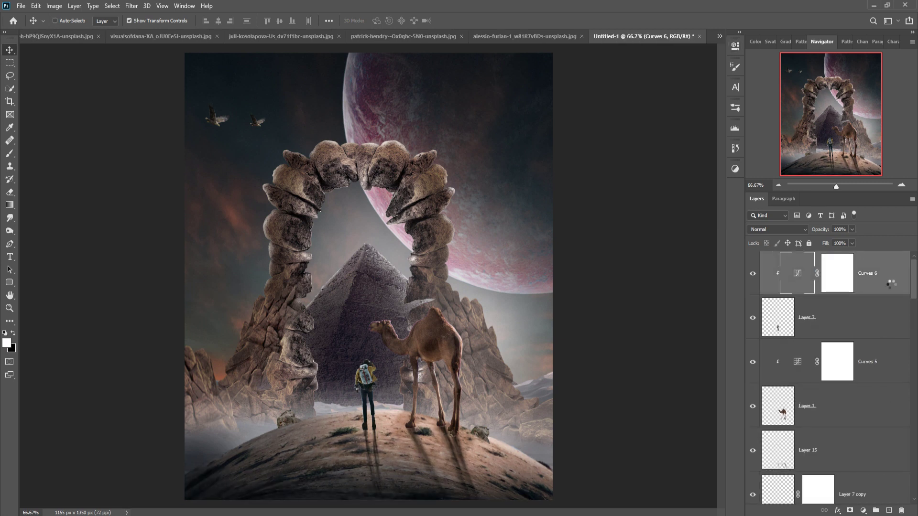
key(ctrl+alt+shift+e)
Convert the merged layer to a smart object and open it in the Camera Raw Filter
right_click(885, 279)
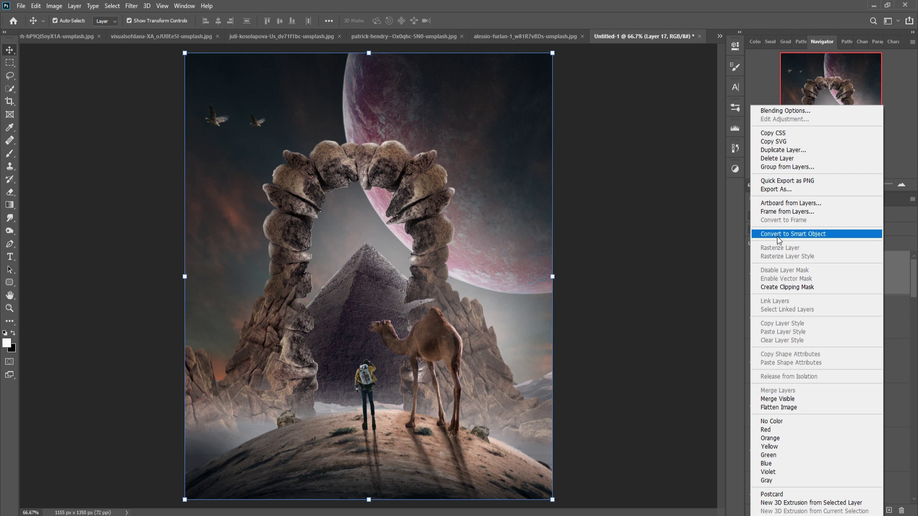
click(776, 235)
click(132, 6)
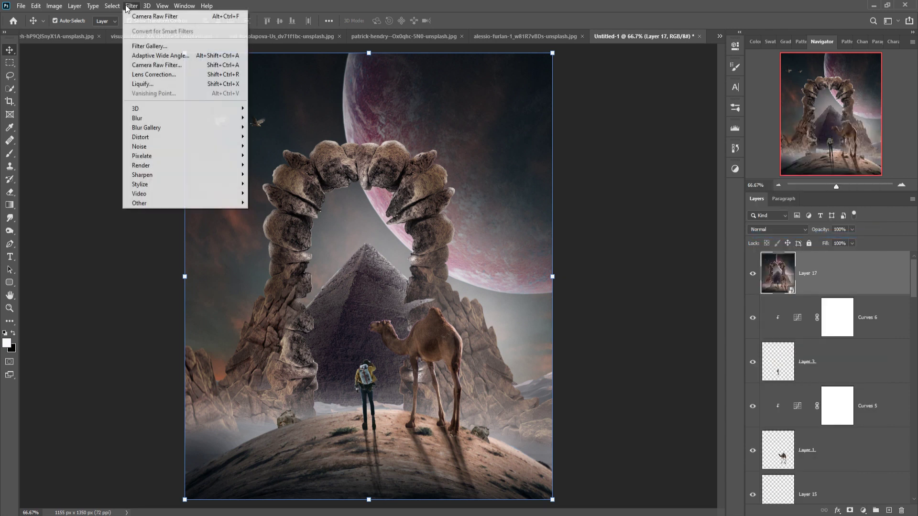
click(143, 65)
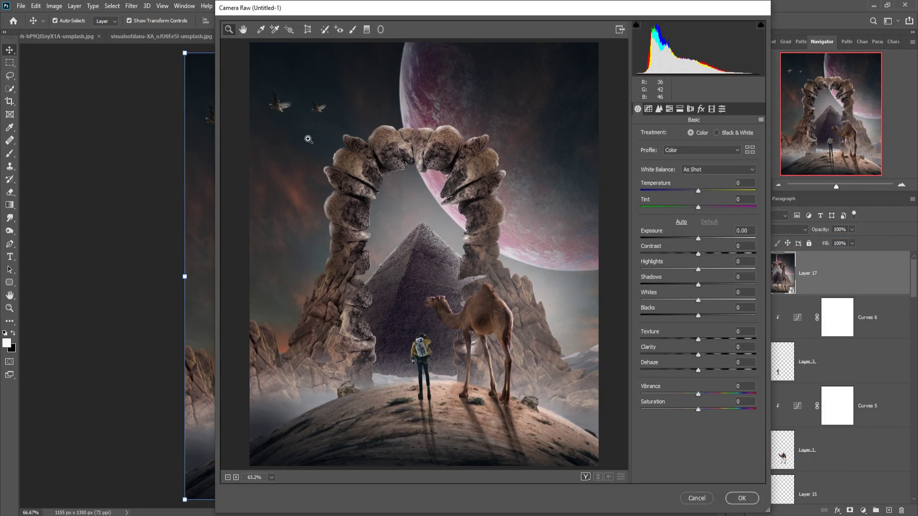
Set Exposure -0.30, Highlights +48, Shadows -32, Blacks -19 and Saturation +34 in Camera Raw
drag(699, 243, 695, 243)
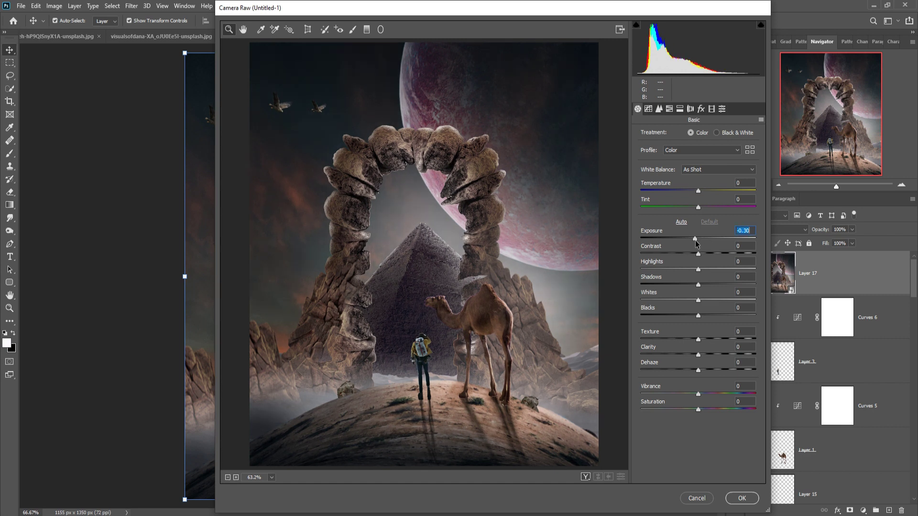
mouse_move(698, 270)
mouse_down()
mouse_move(735, 277)
mouse_move(680, 286)
mouse_up()
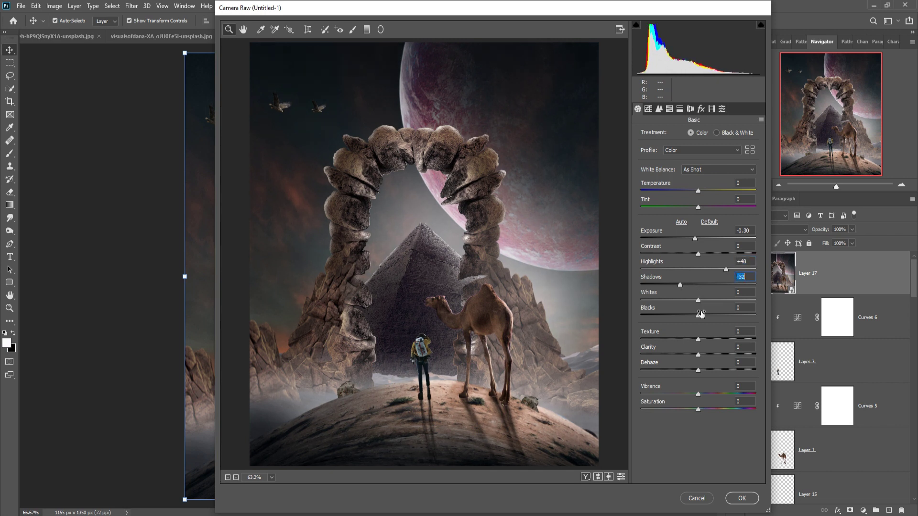
drag(699, 315, 687, 317)
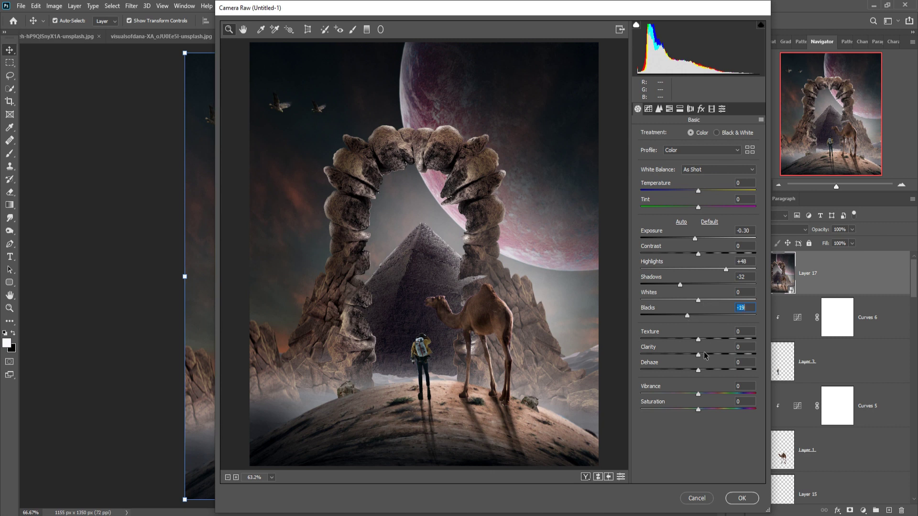
drag(698, 409, 712, 411)
Lift the highlights on the Tone Curve and raise Sharpening Amount to 46
click(648, 109)
mouse_move(698, 296)
mouse_down()
mouse_move(708, 311)
mouse_move(689, 327)
mouse_move(719, 342)
mouse_up()
click(659, 109)
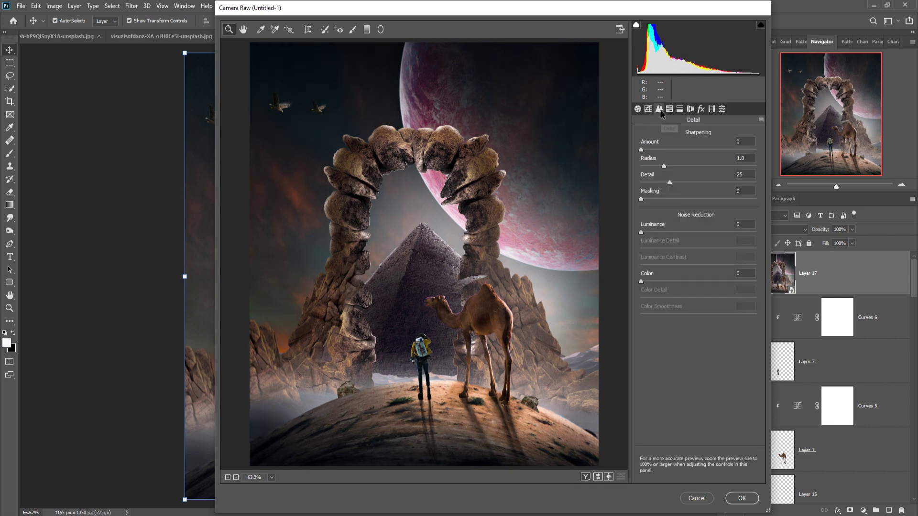
drag(641, 150, 676, 150)
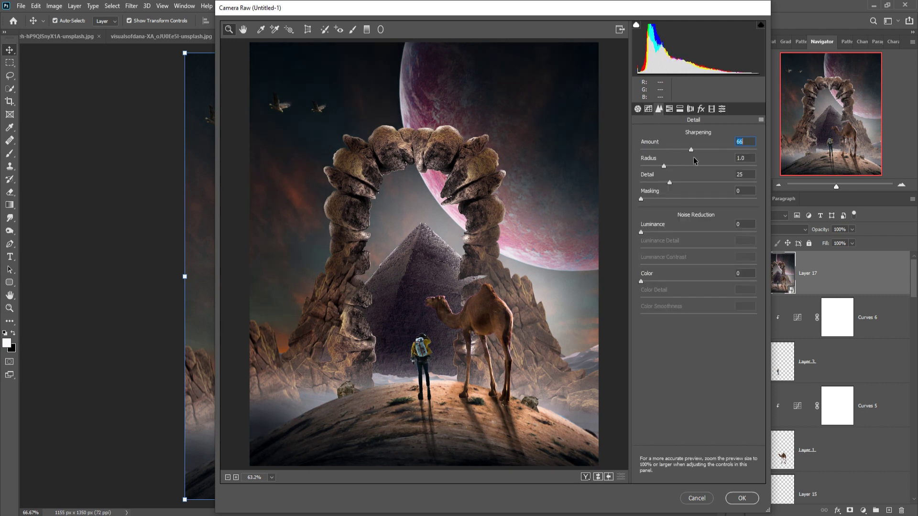
Split-tone highlights to hue 209, saturation 33, and shadows to hue 42, saturation 3
click(680, 109)
drag(641, 149, 707, 149)
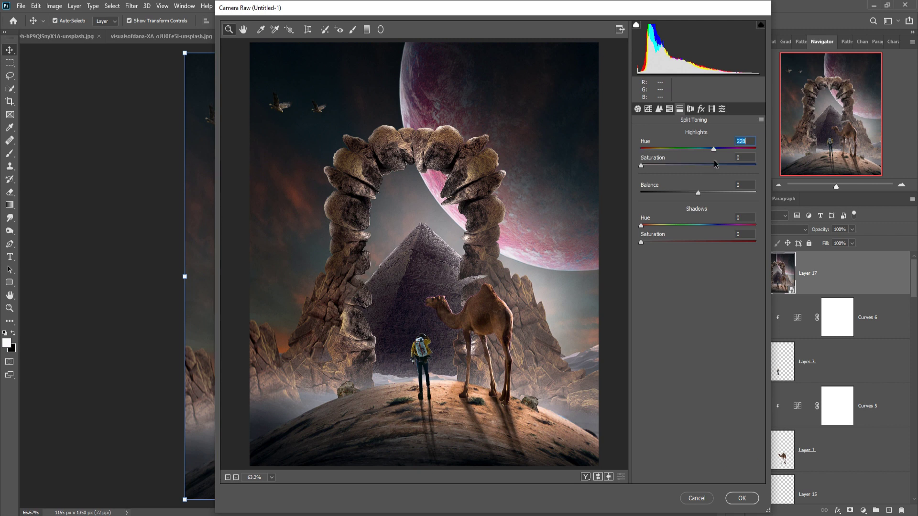
drag(641, 166, 663, 166)
drag(707, 149, 678, 165)
mouse_move(641, 243)
mouse_down()
mouse_move(656, 243)
mouse_move(658, 226)
mouse_move(649, 243)
mouse_up()
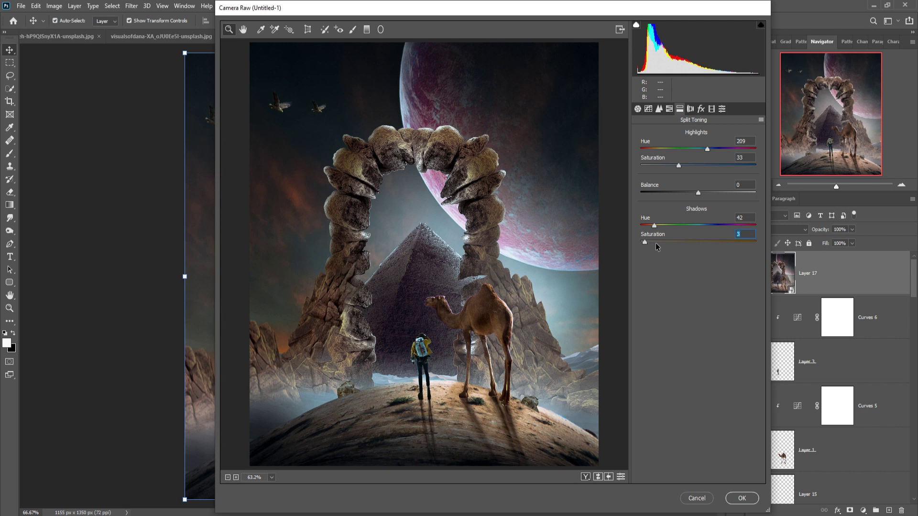
click(741, 501)
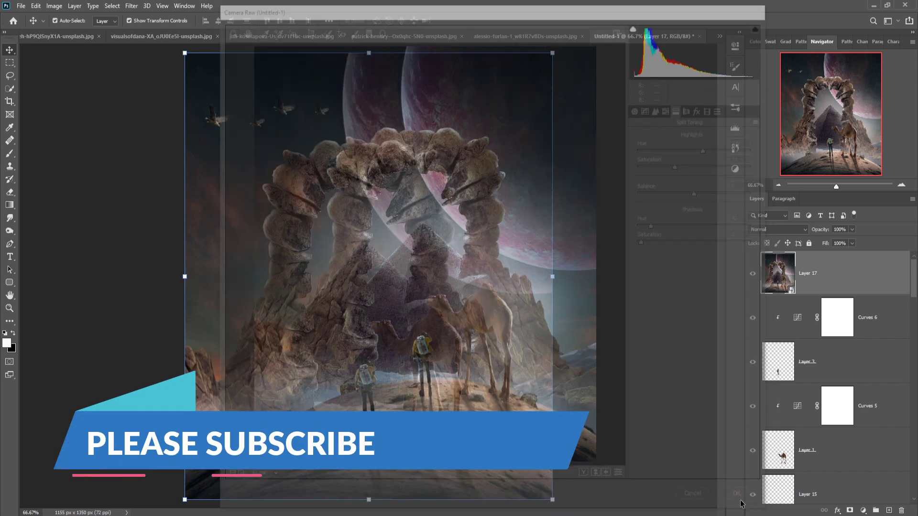